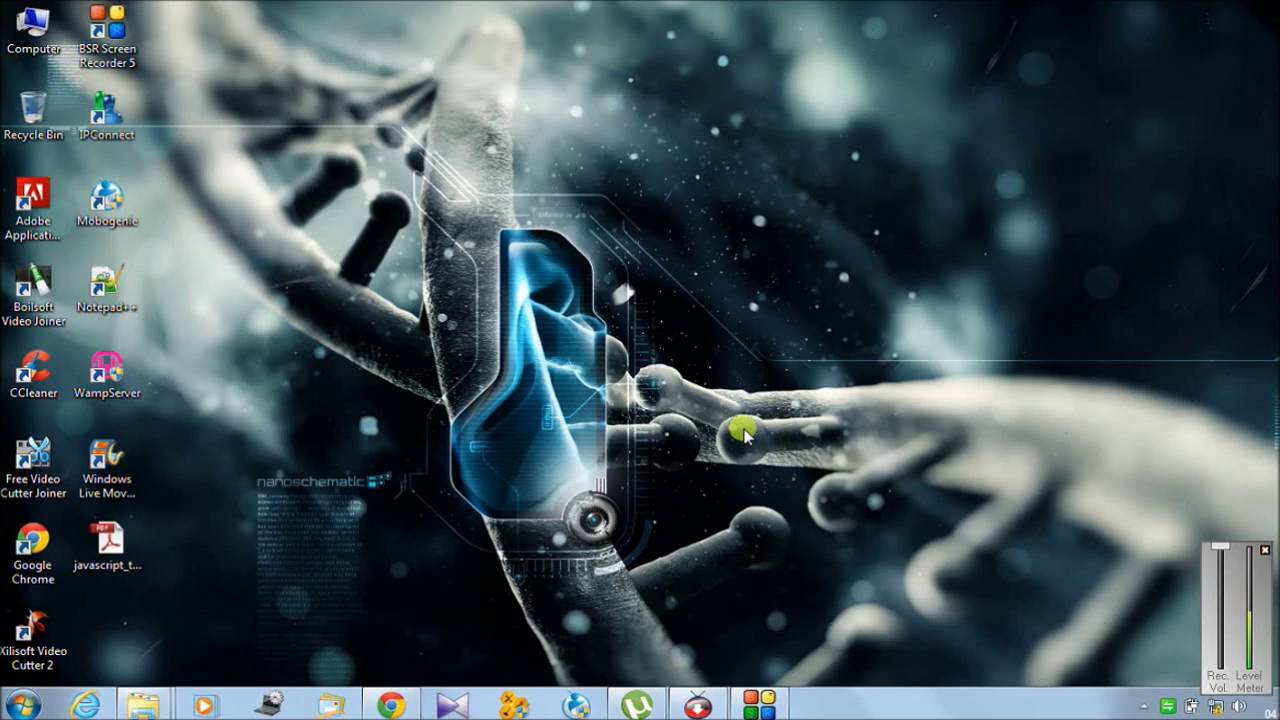
# - Restore the Windows 8.1 Professional folder window, go up to its parent folder, then minimize it
pyautogui.moveTo(390, 705)
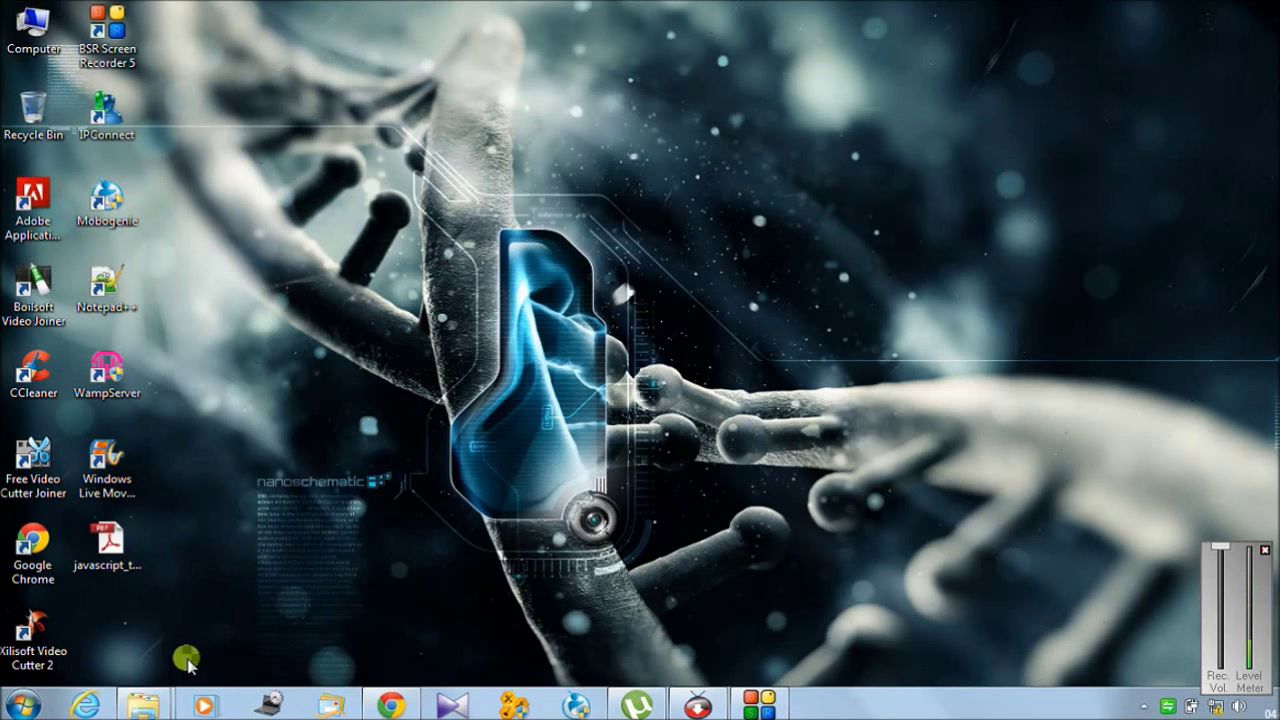
pyautogui.moveTo(163, 700)
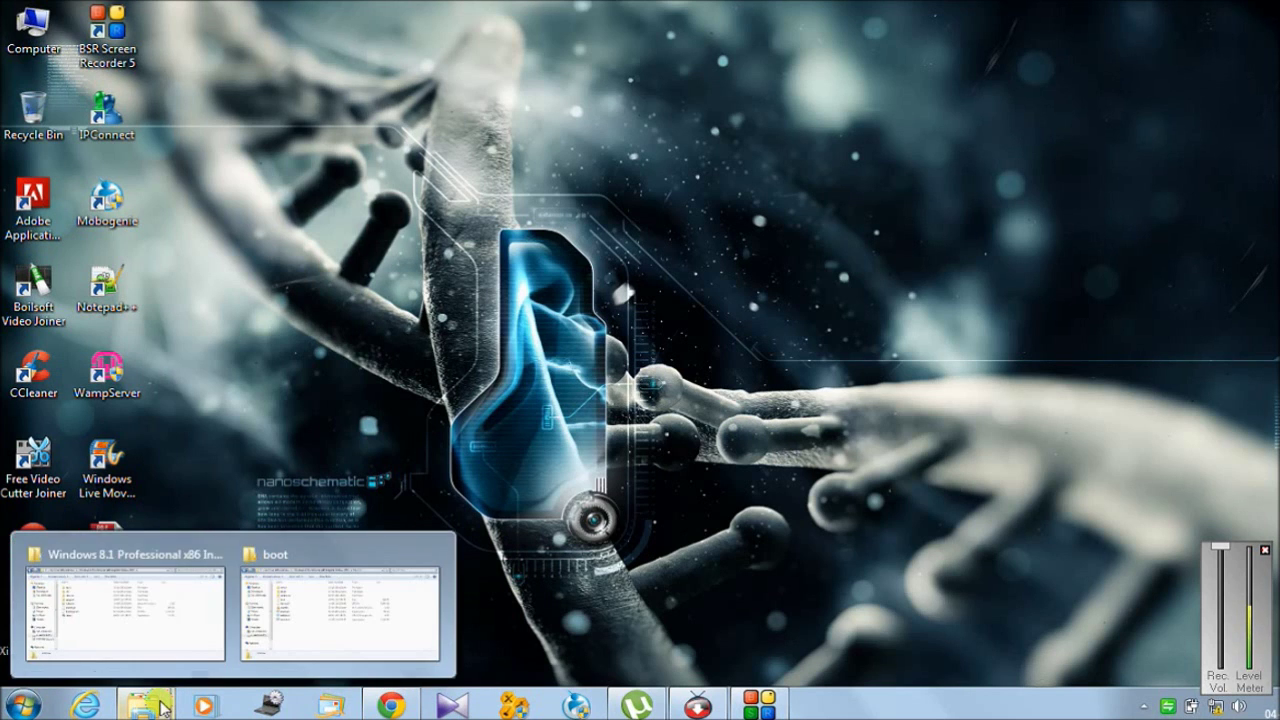
pyautogui.click(182, 622)
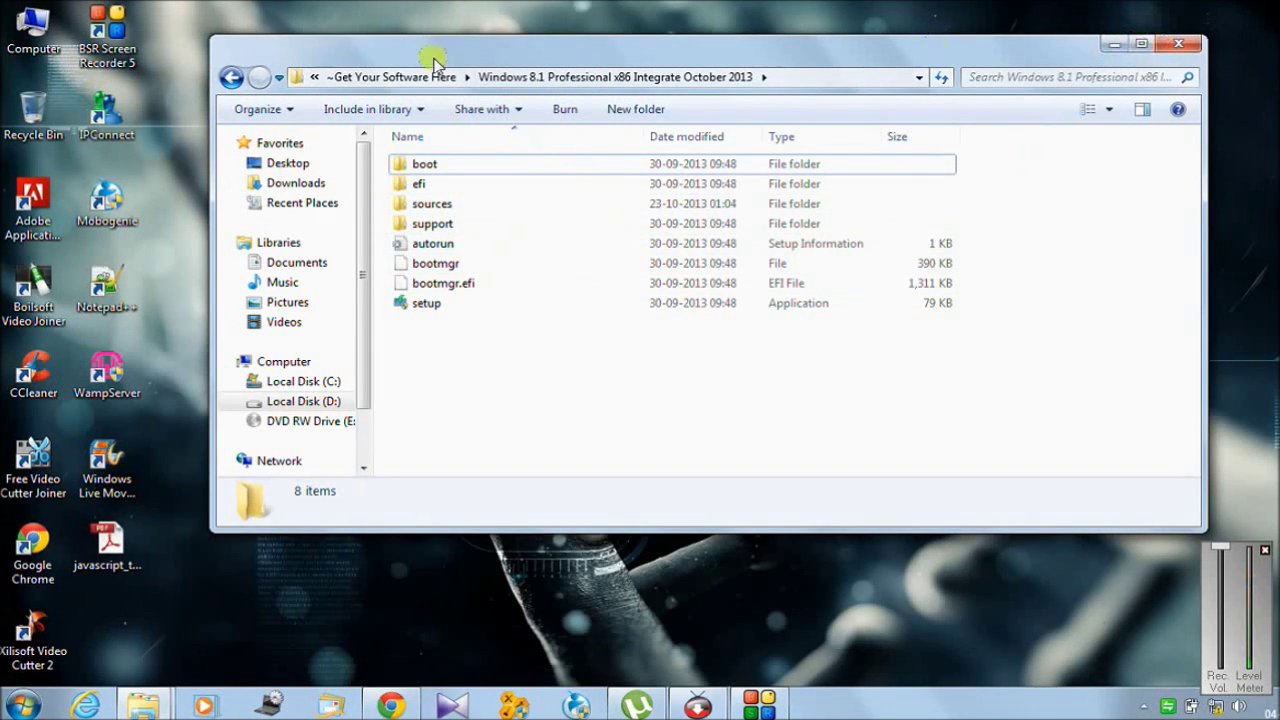
pyautogui.click(231, 77)
pyautogui.click(1113, 44)
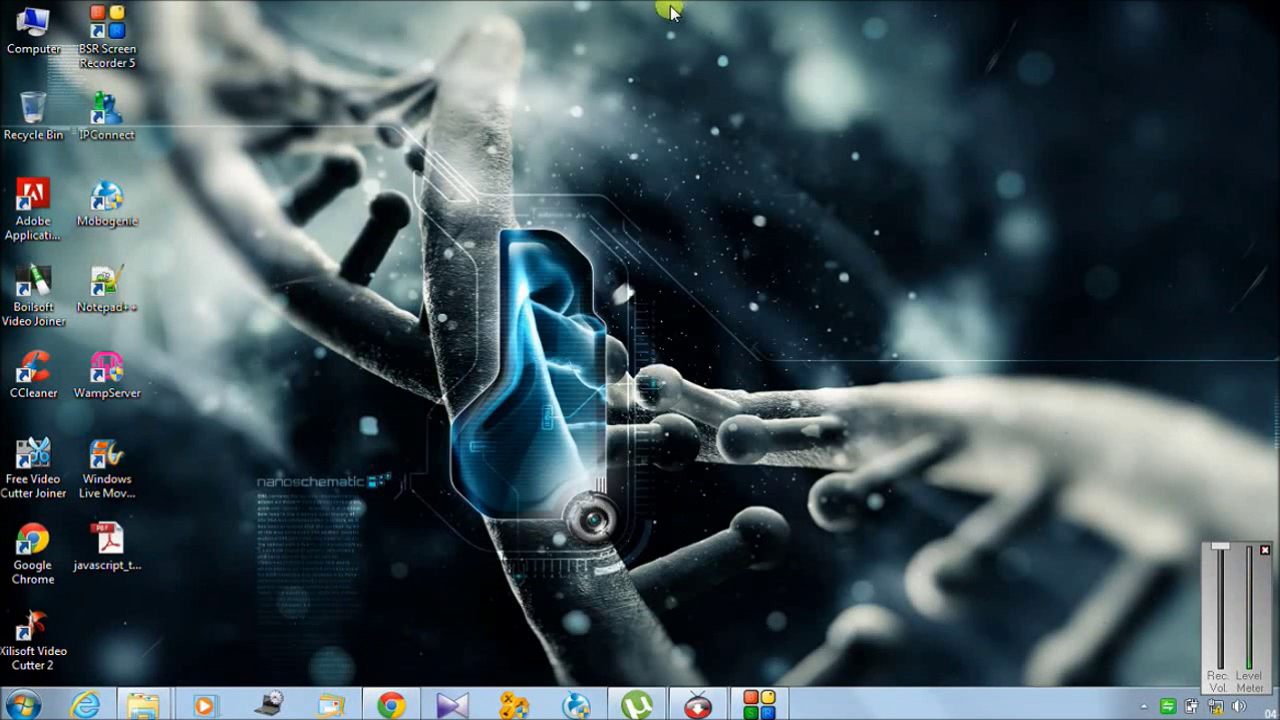
# - Launch ImgBurn and choose Write files/folders to disc
pyautogui.moveTo(666, 8)
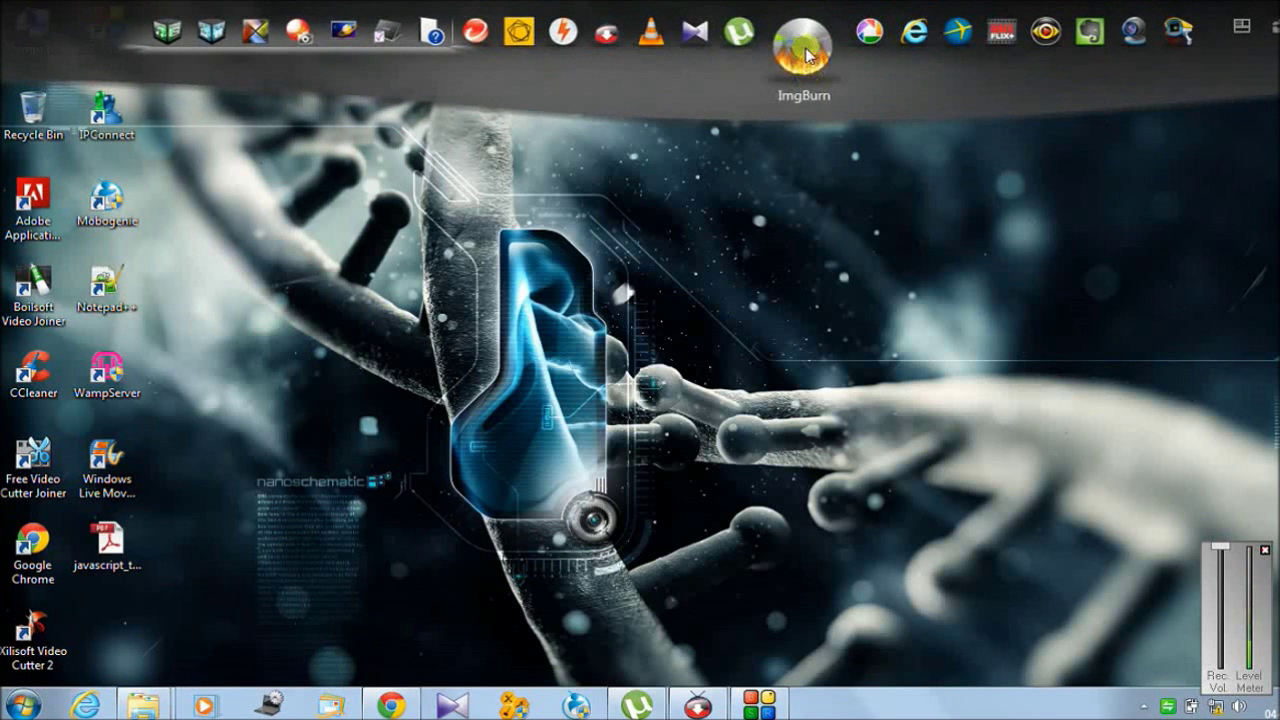
pyautogui.click(812, 66)
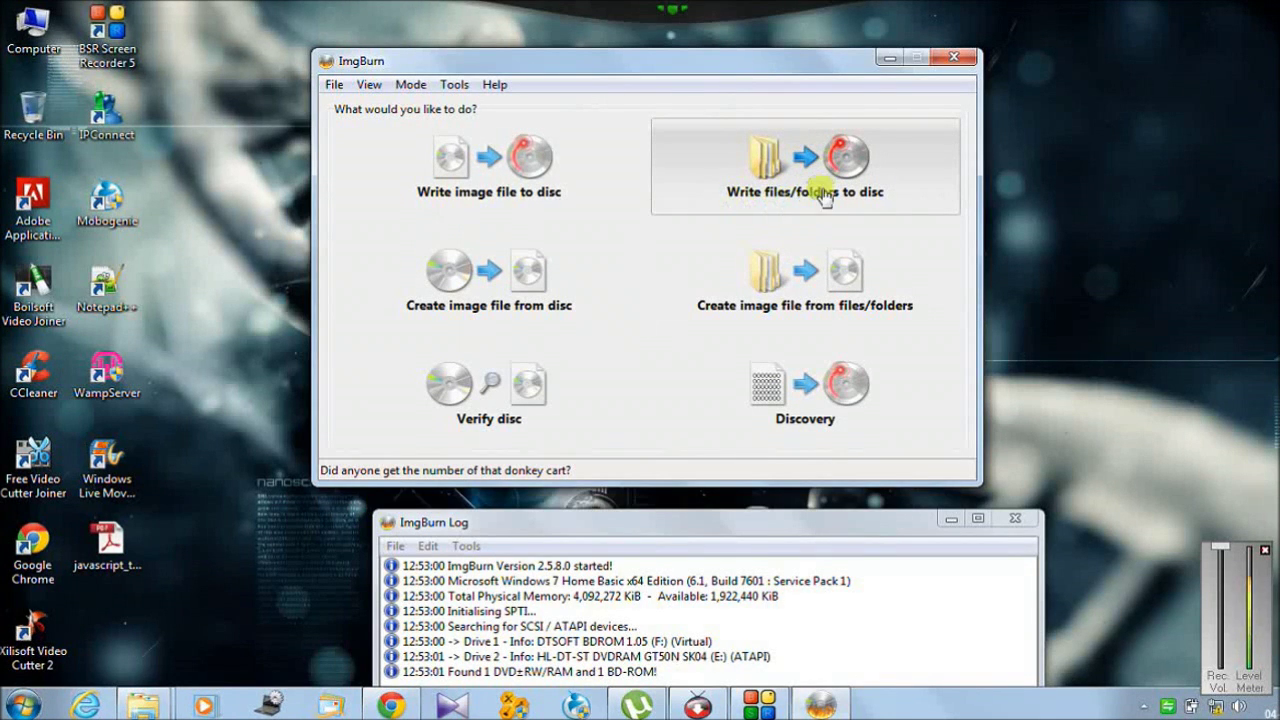
pyautogui.click(823, 178)
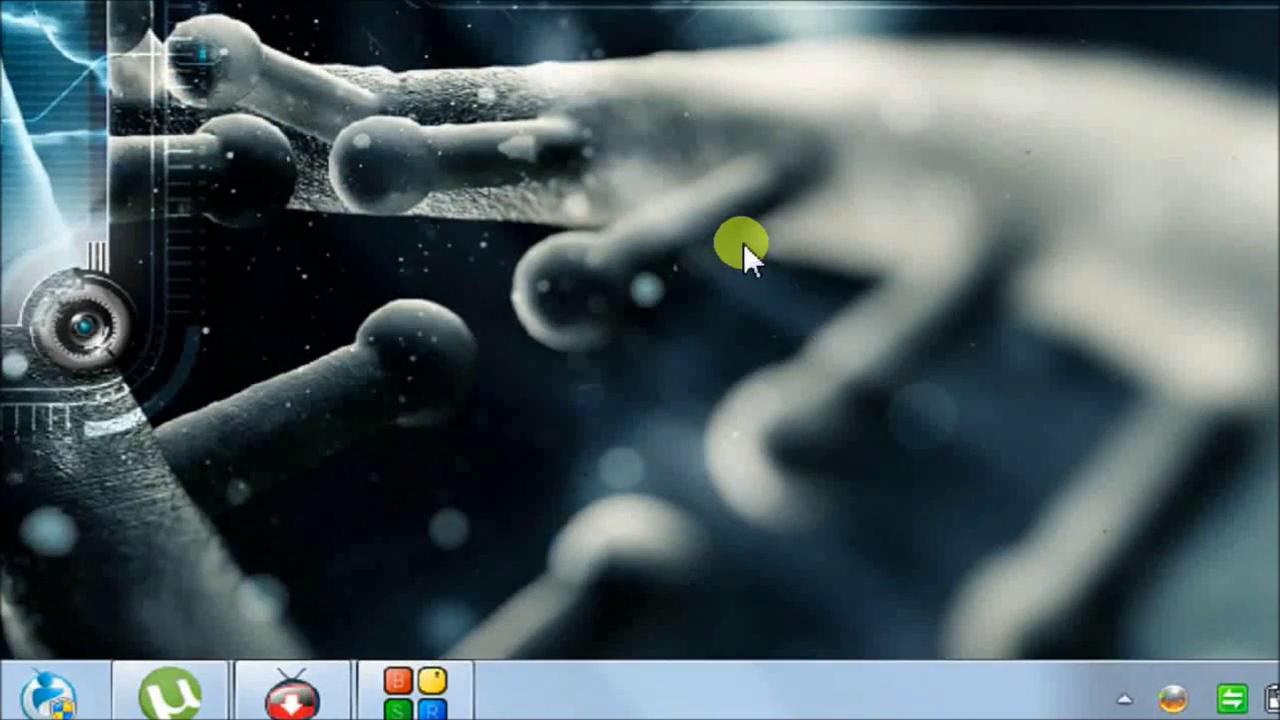
# - Restore the ImgBurn windows from the tray icon and browse for a source folder
pyautogui.click(1175, 703)
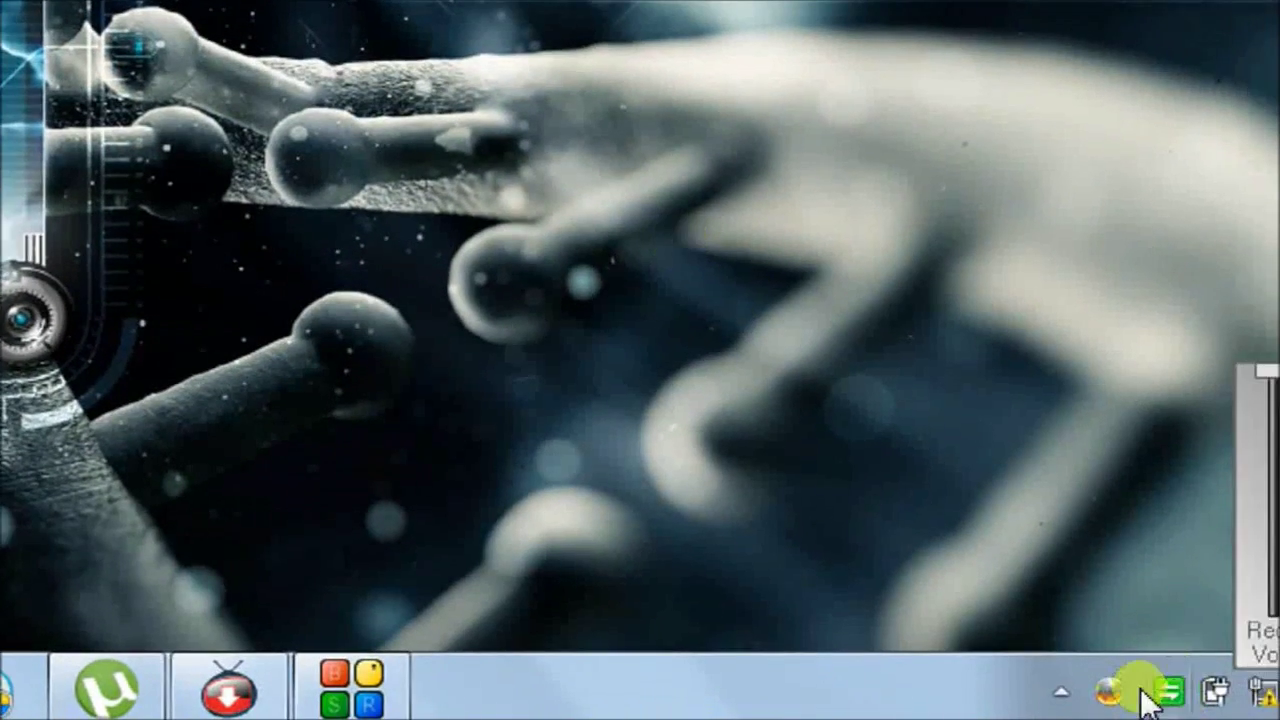
pyautogui.rightClick(1090, 688)
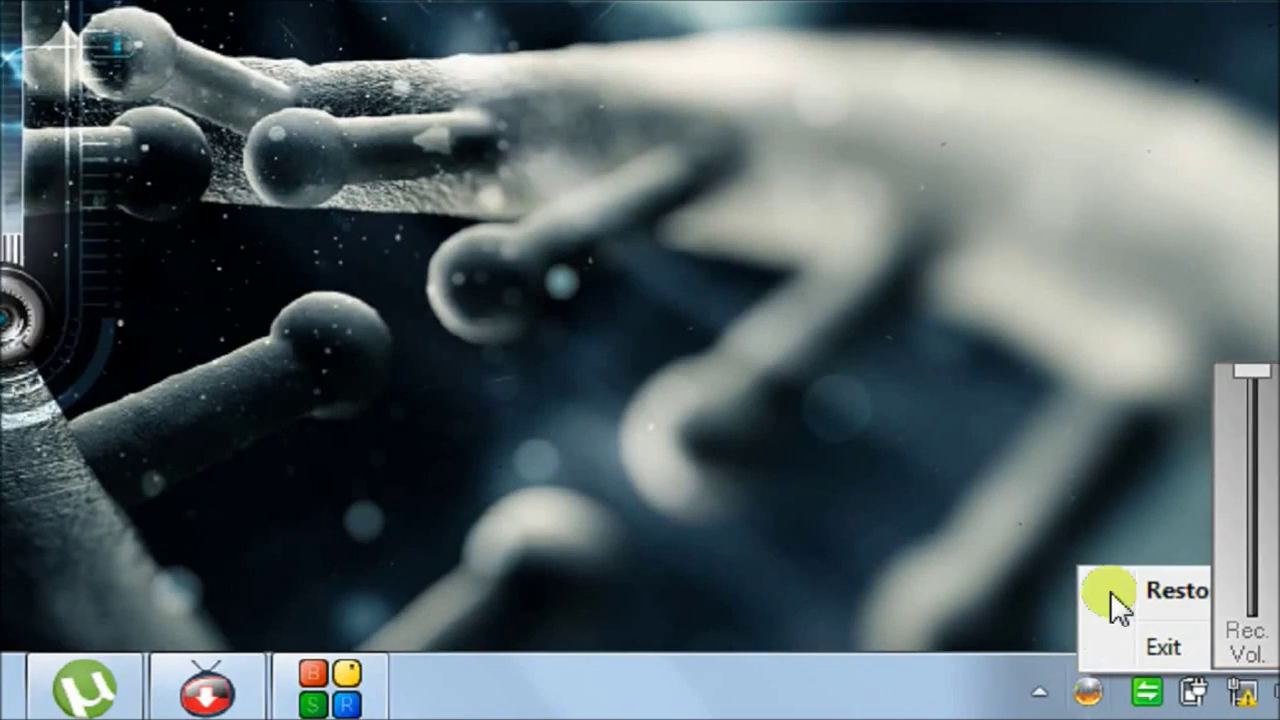
pyautogui.click(1112, 592)
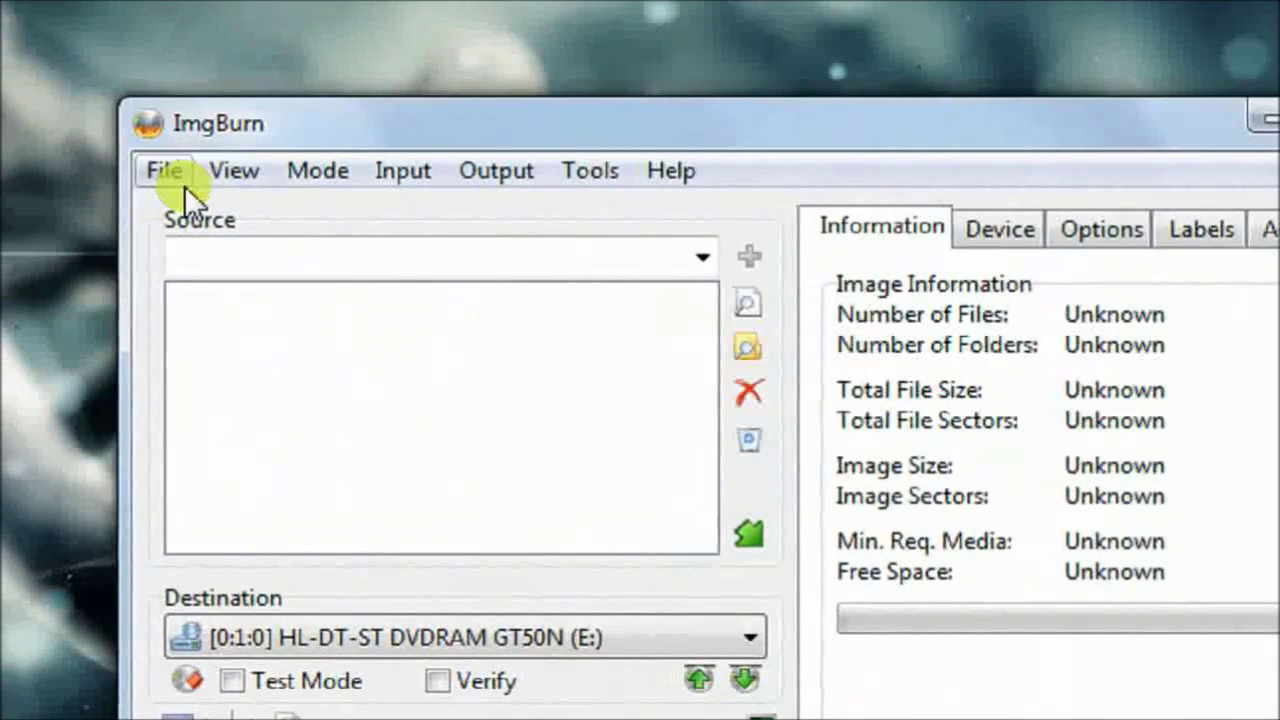
pyautogui.click(759, 347)
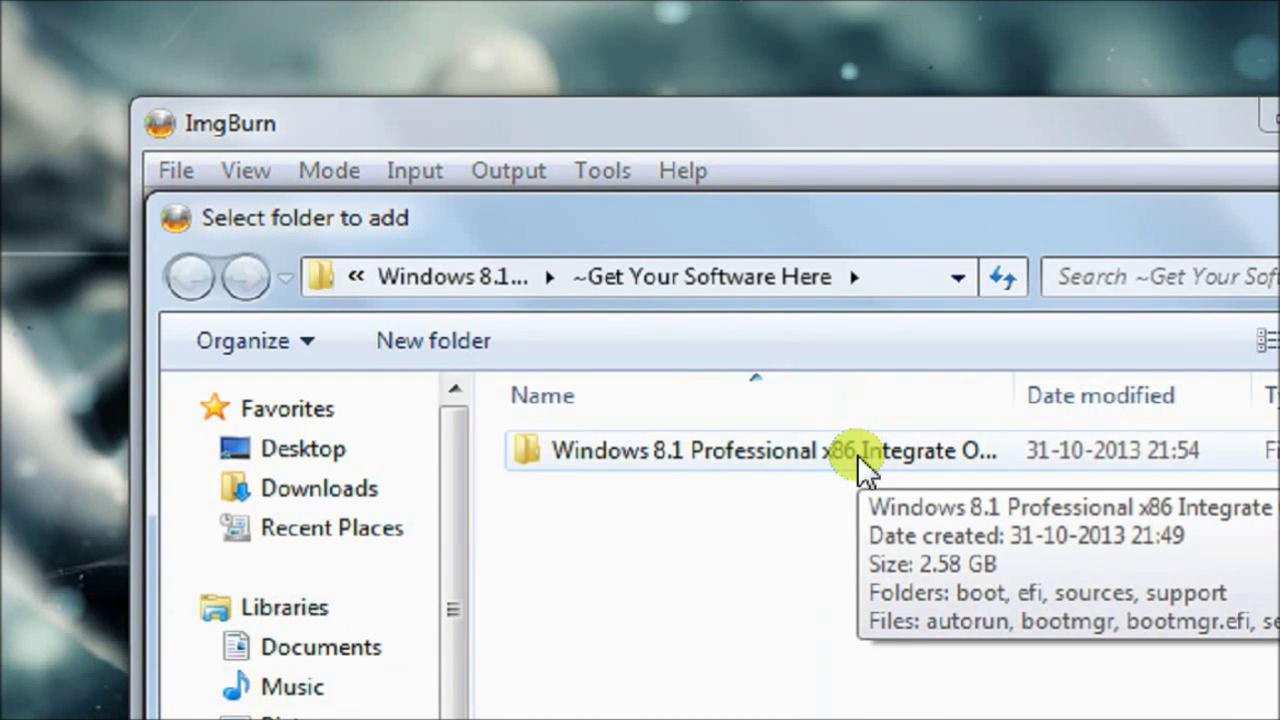
# - Choose the Windows 8.1 Professional x86 Integrate October 2013 folder on D: as the source
pyautogui.click(860, 468)
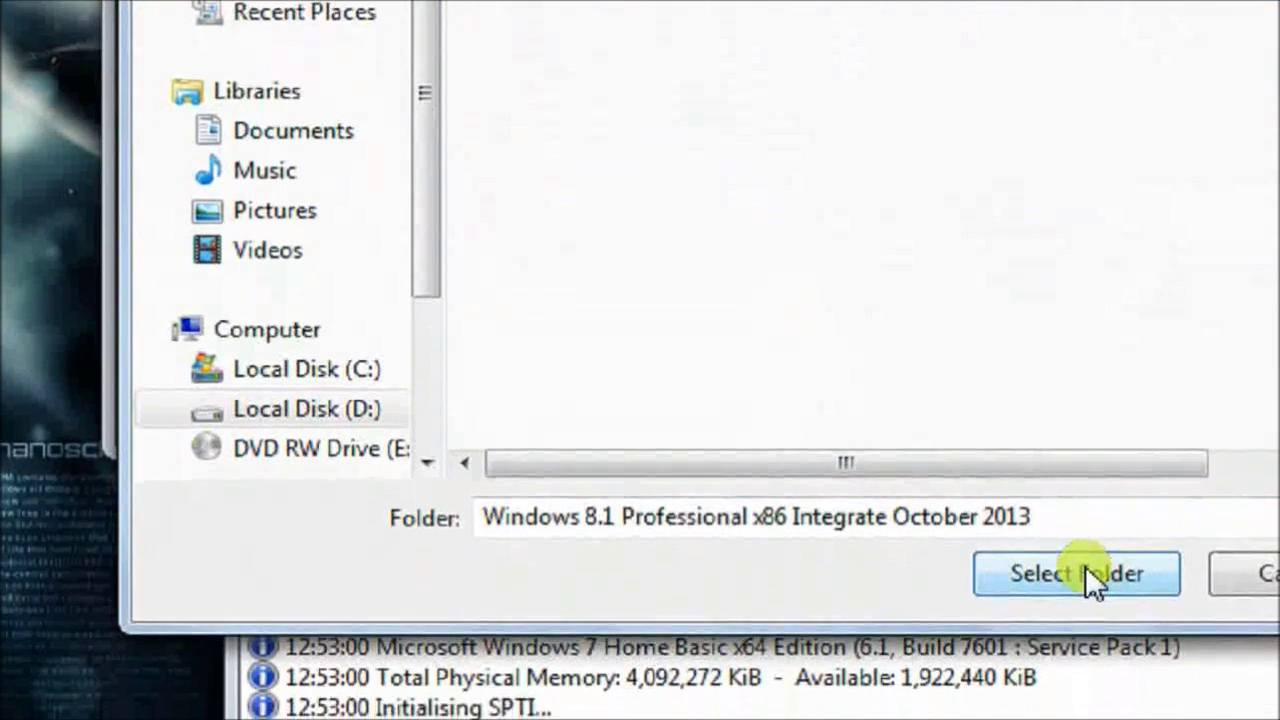
pyautogui.click(1085, 566)
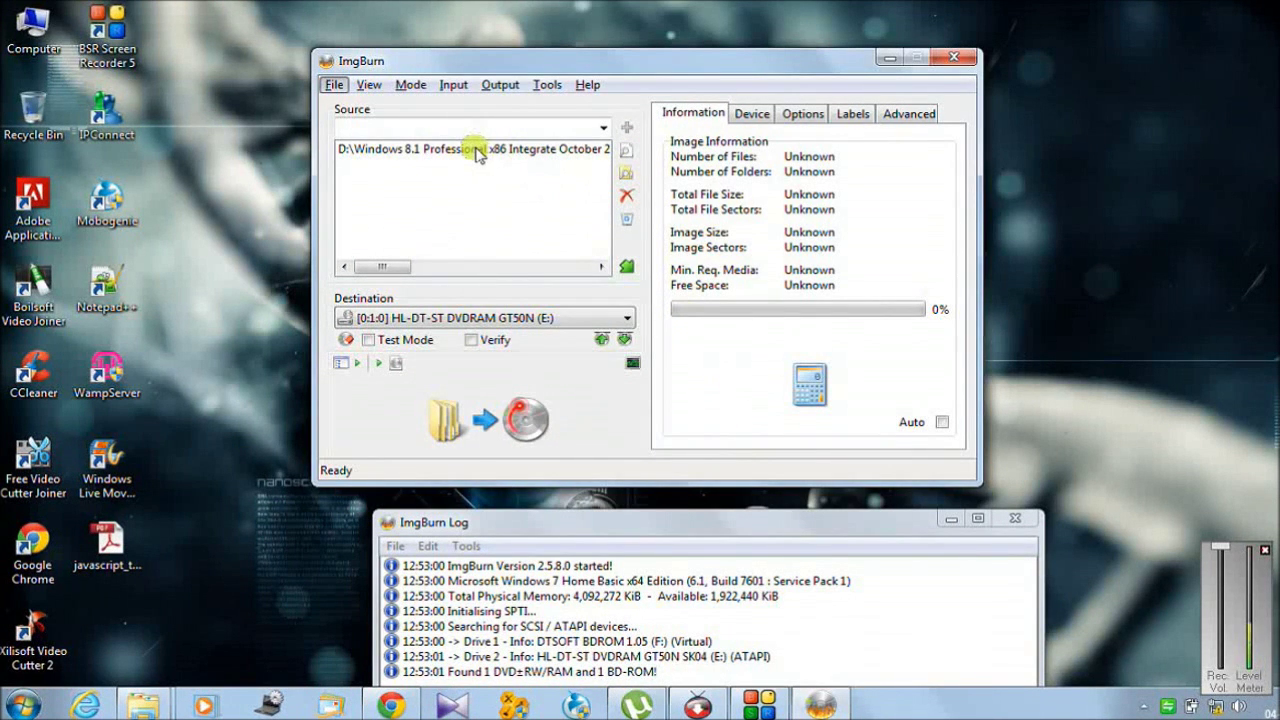
# - Under Advanced > Bootable Disc, turn on Make Image Bootable with emulation type None (Custom)
pyautogui.click(911, 116)
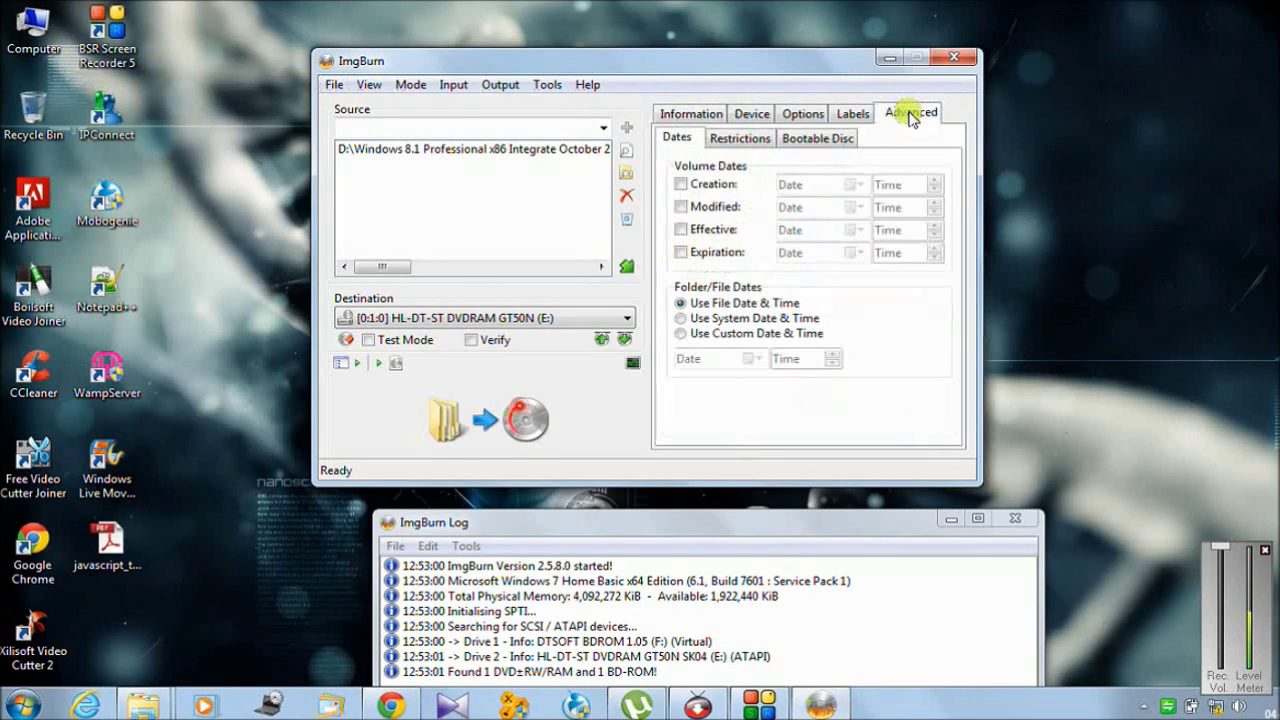
pyautogui.click(818, 144)
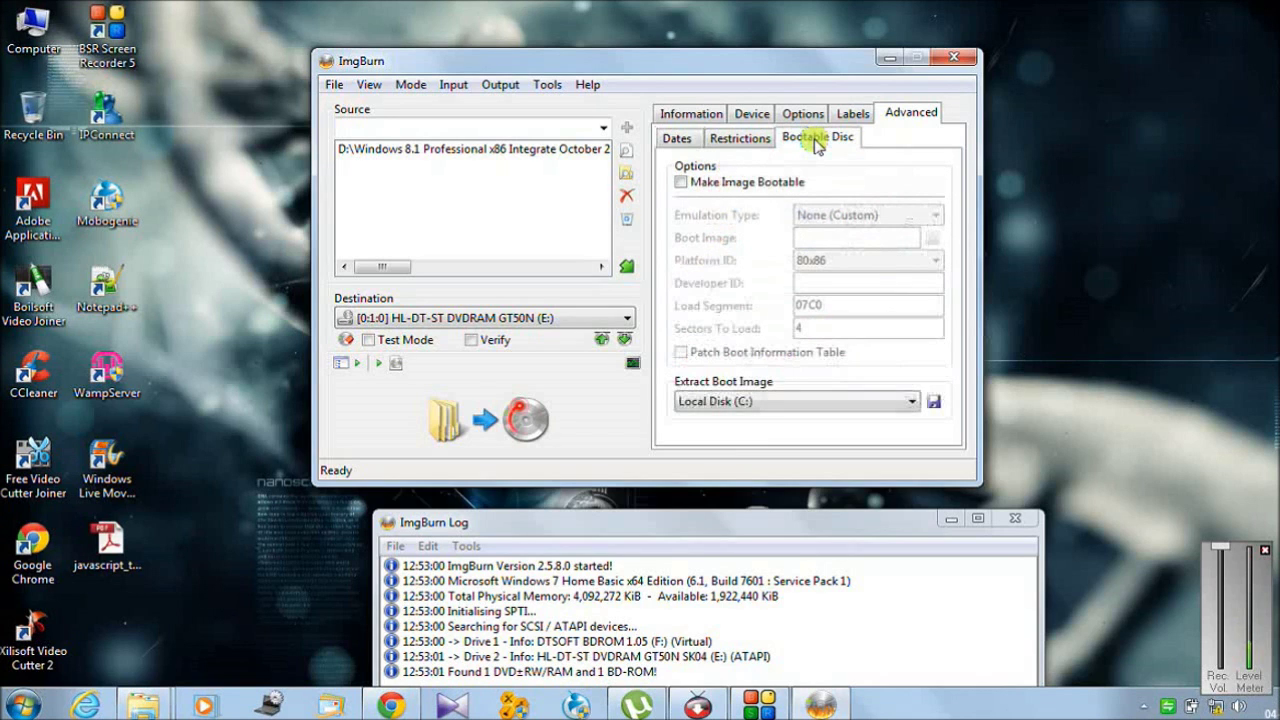
pyautogui.click(681, 183)
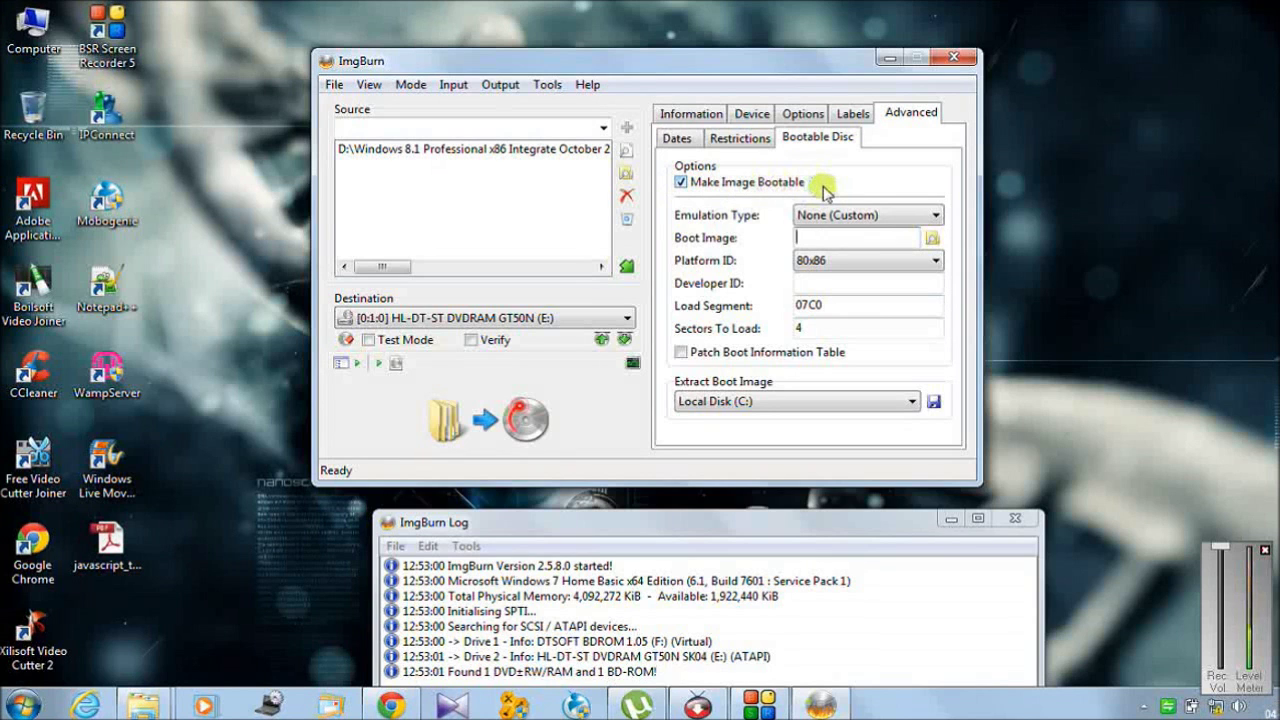
pyautogui.click(866, 218)
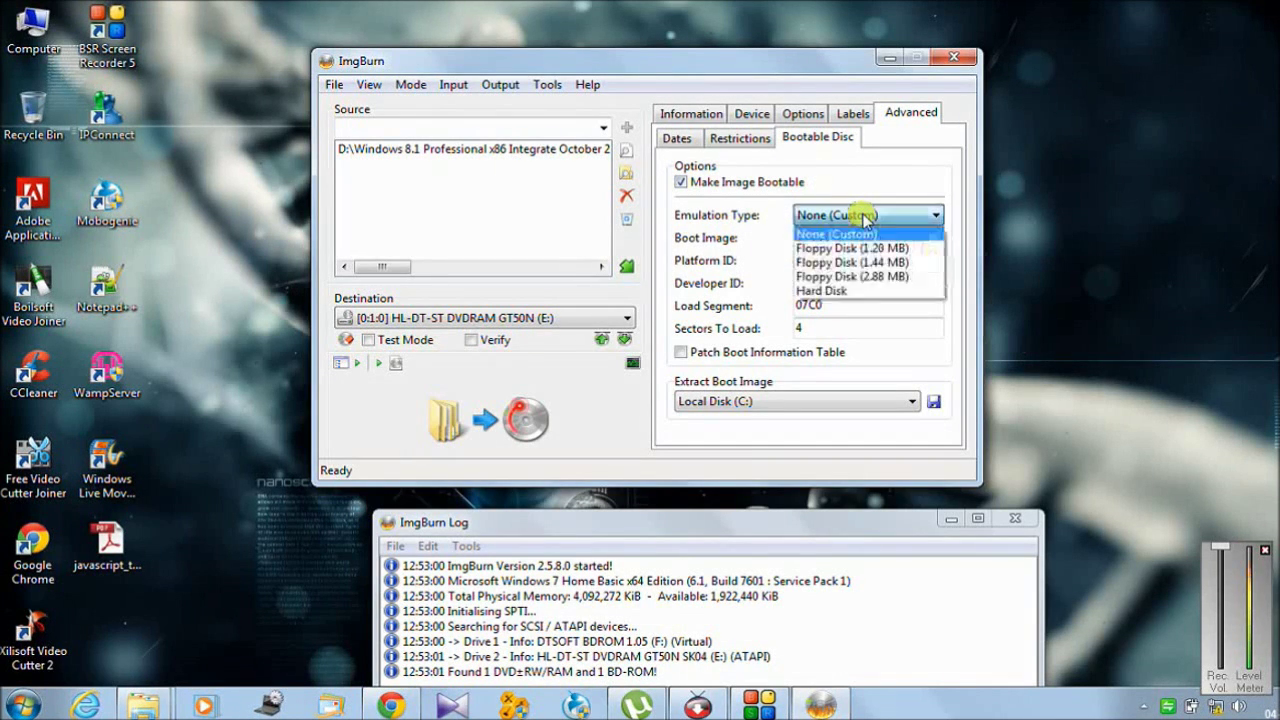
pyautogui.click(864, 232)
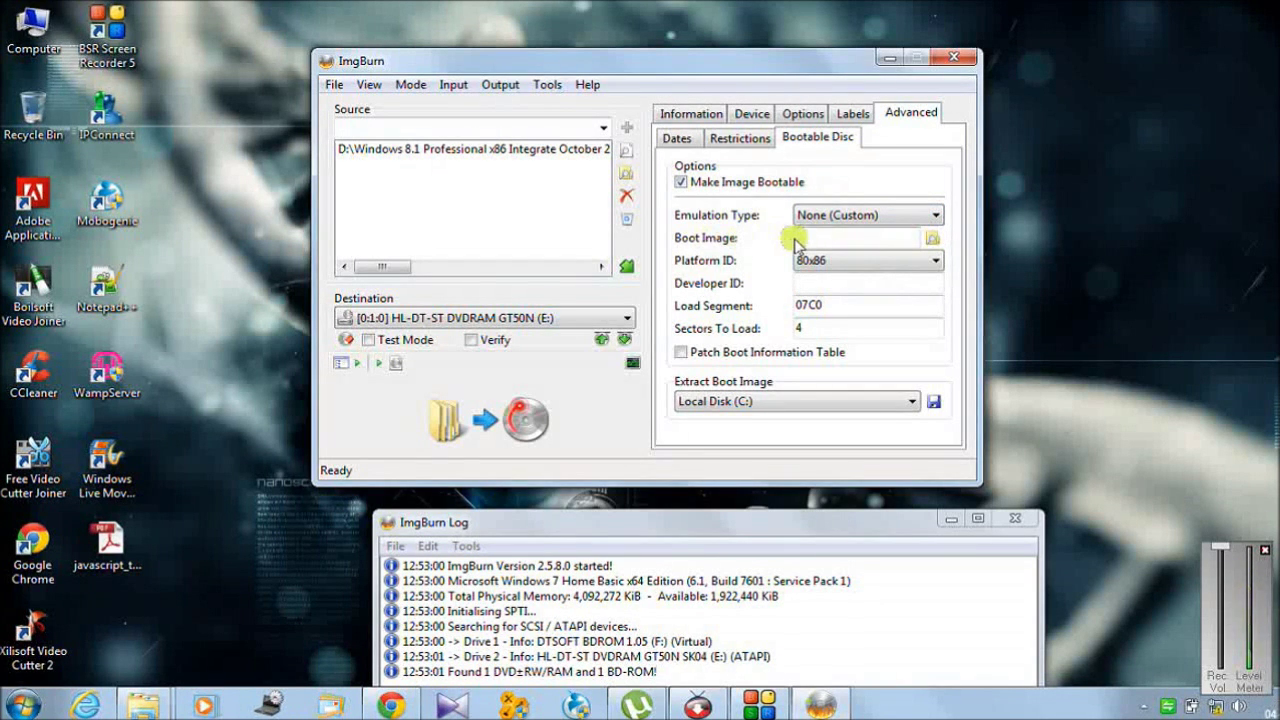
# - Browse D: through the nested Windows 8.1 Professional x86 folders to the boot folder
pyautogui.click(933, 244)
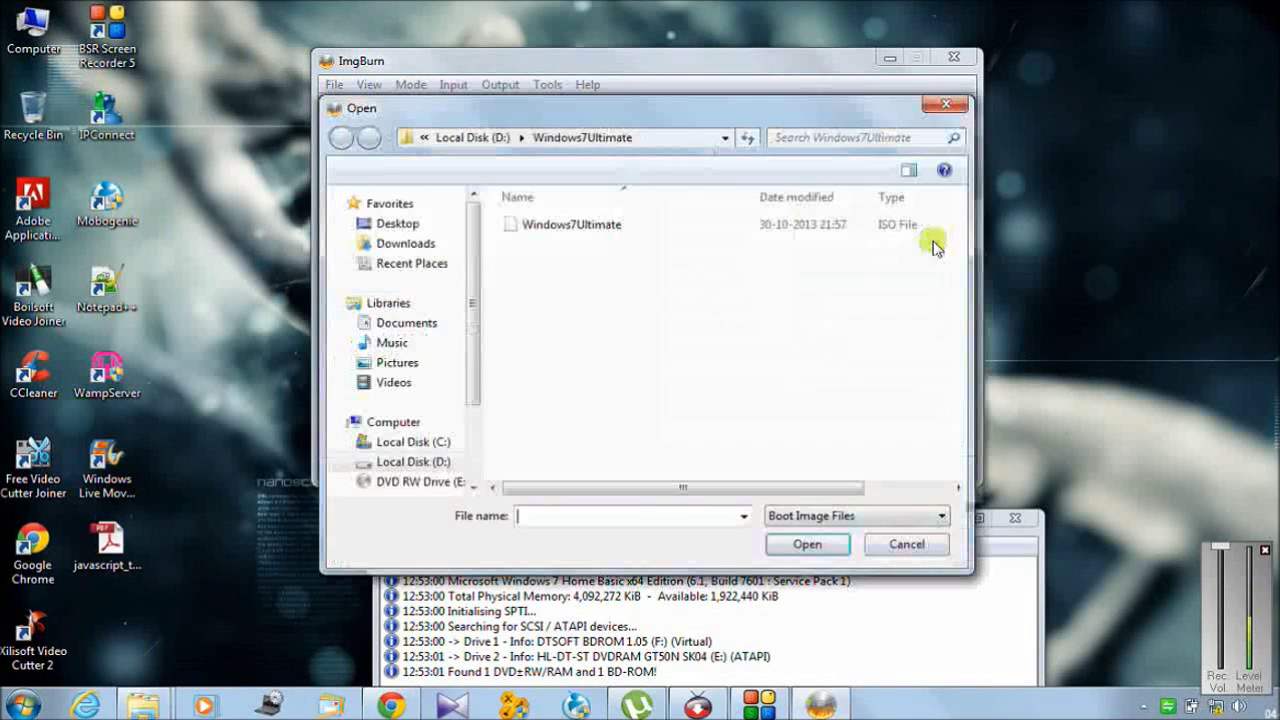
pyautogui.click(497, 140)
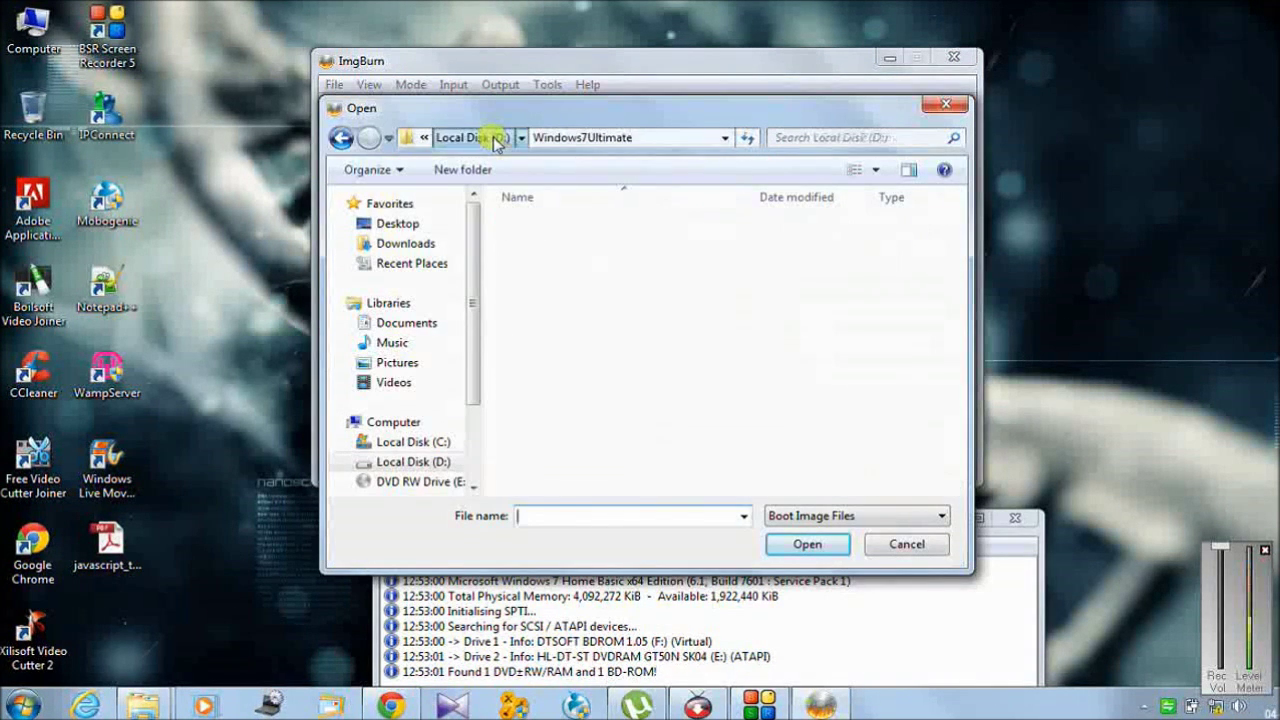
pyautogui.moveTo(966, 277); pyautogui.dragTo(966, 385)
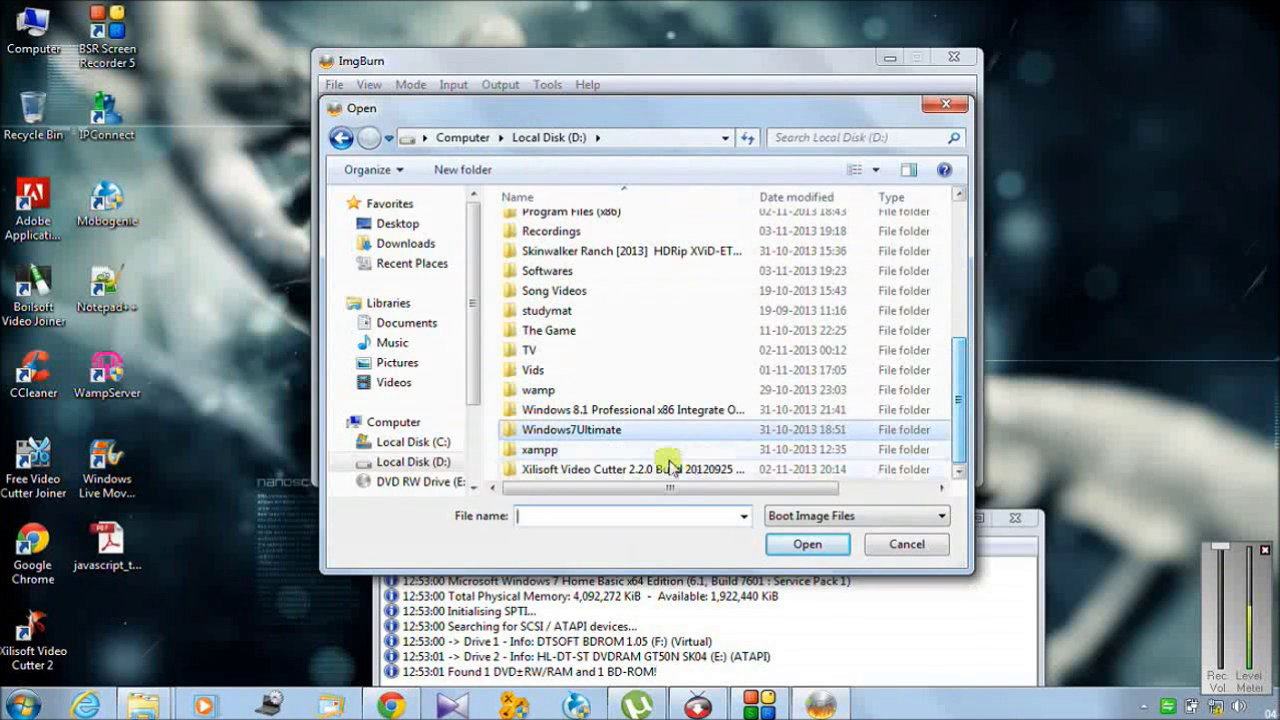
pyautogui.doubleClick(620, 409)
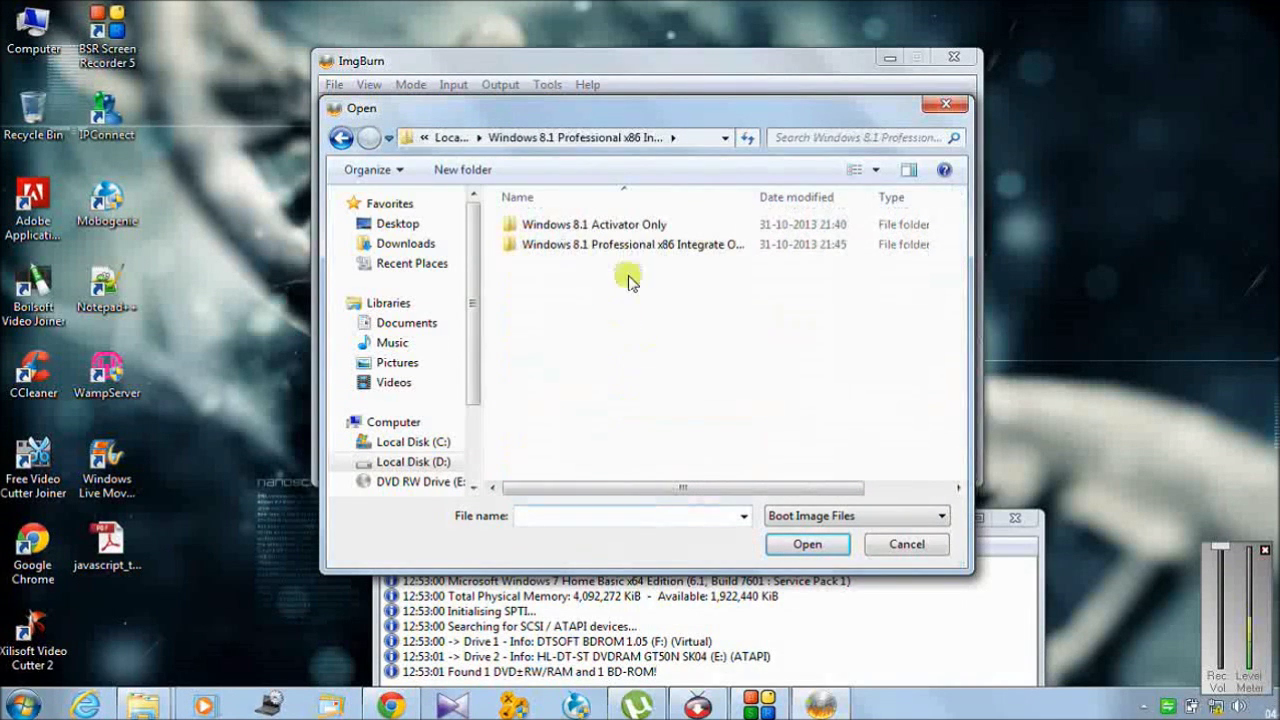
pyautogui.doubleClick(619, 247)
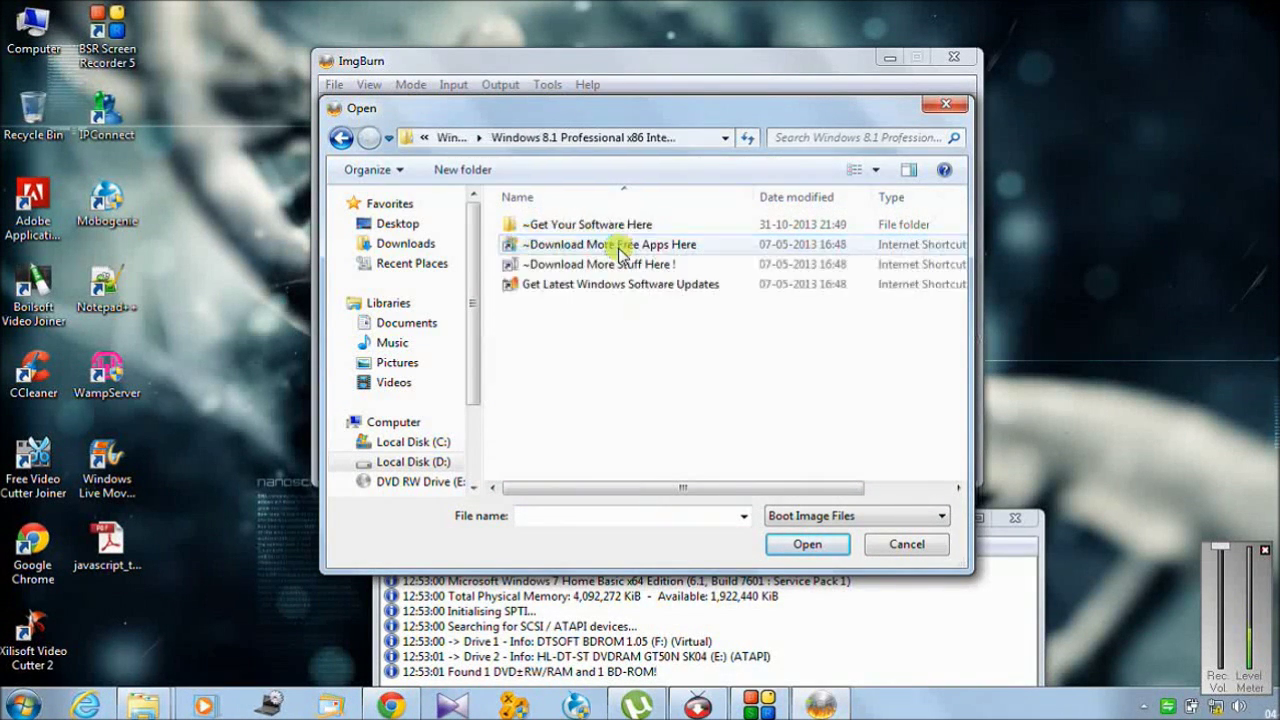
pyautogui.doubleClick(620, 226)
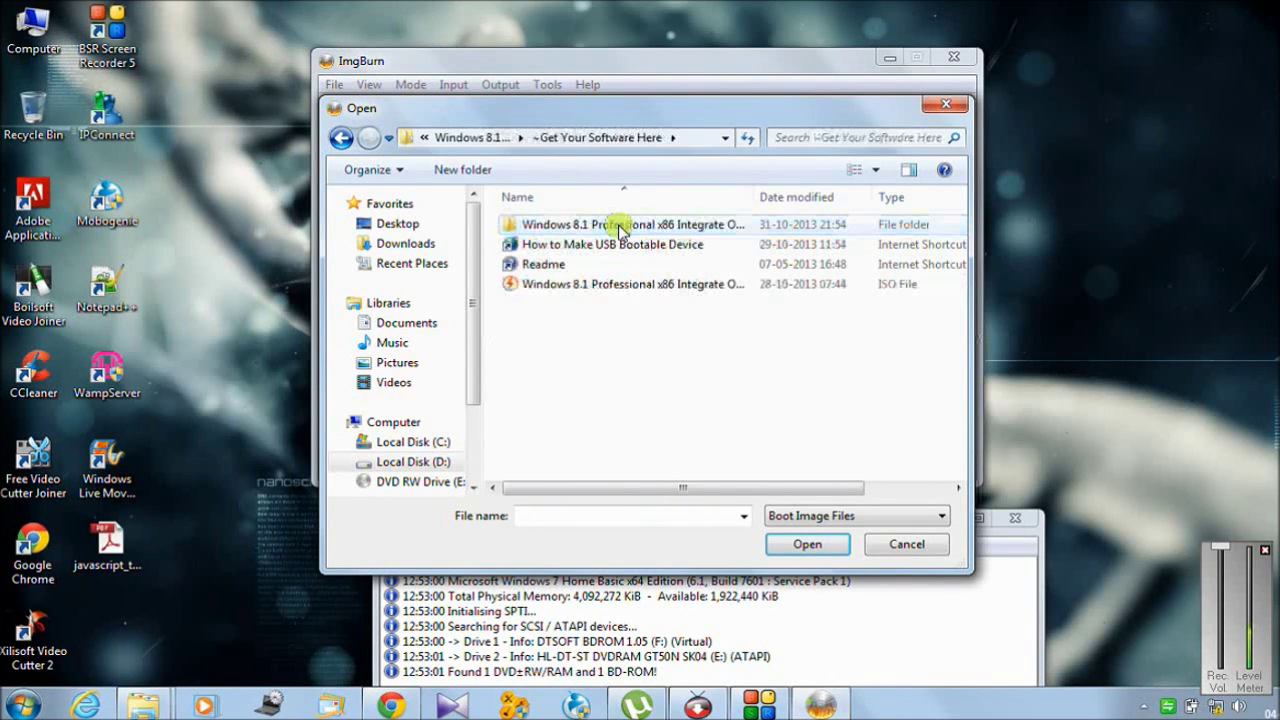
pyautogui.doubleClick(620, 226)
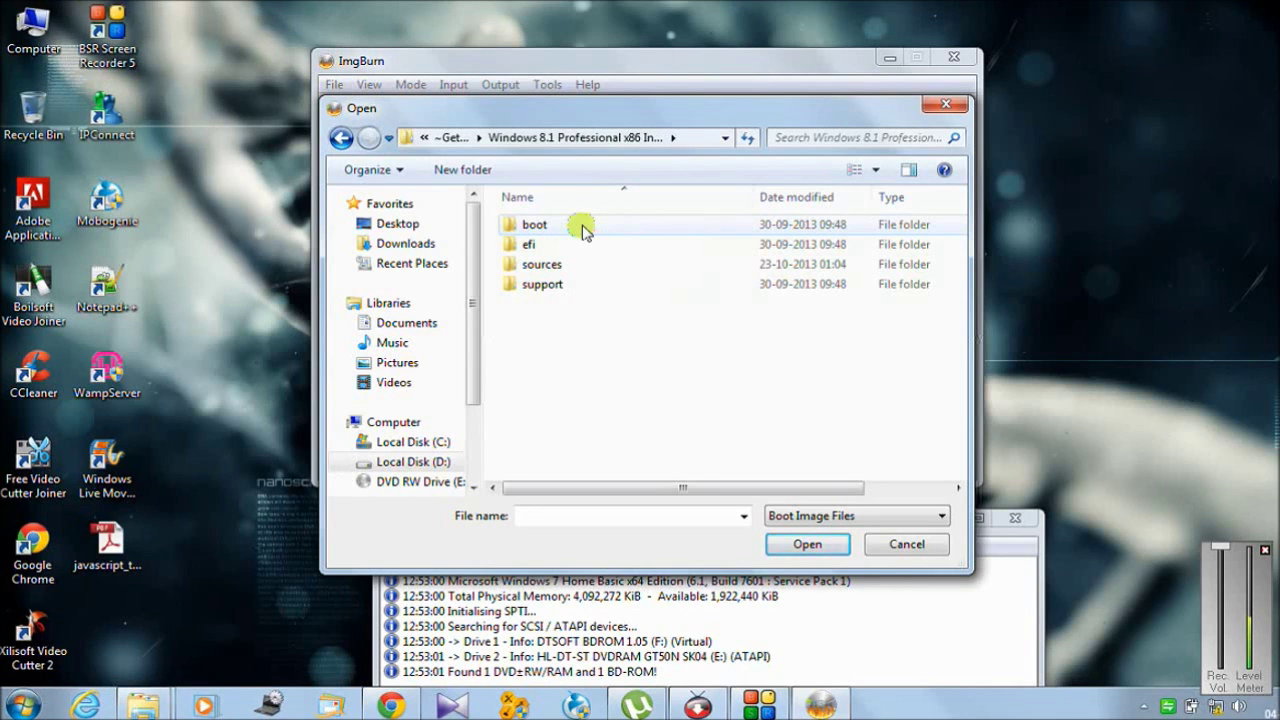
pyautogui.doubleClick(583, 226)
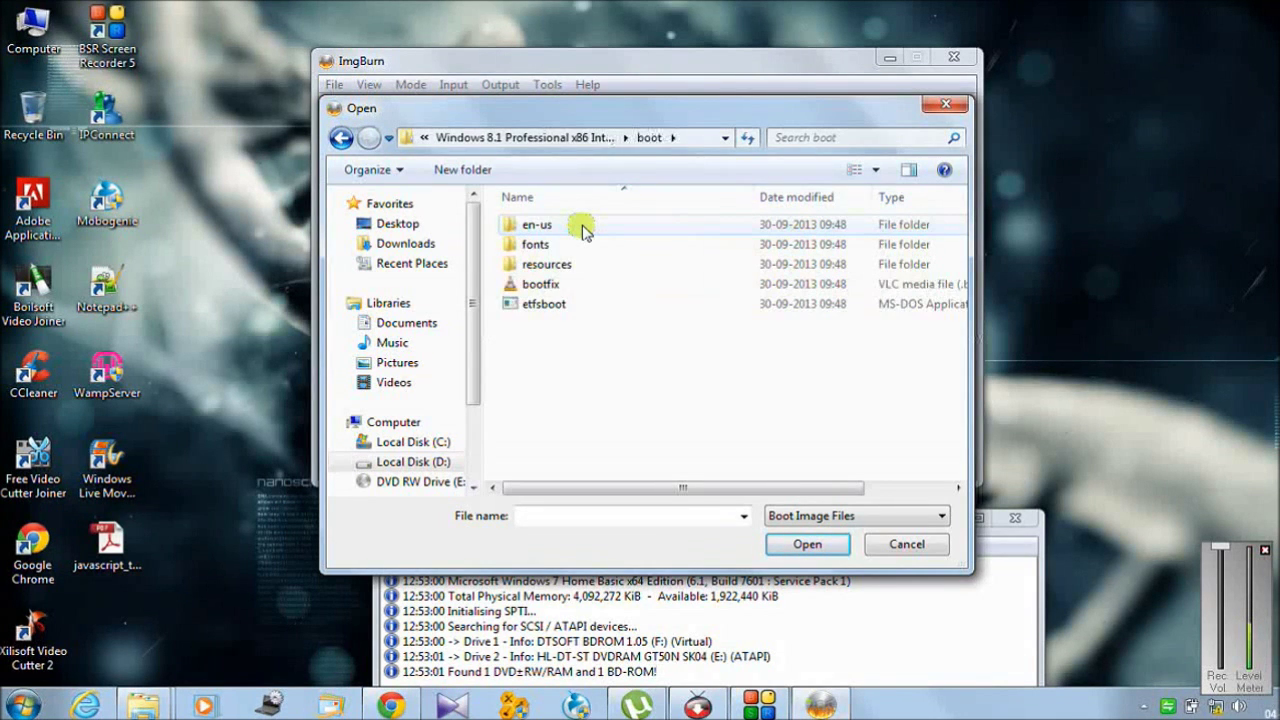
# - Show All Files and pick etfsboot as the boot image
pyautogui.click(537, 311)
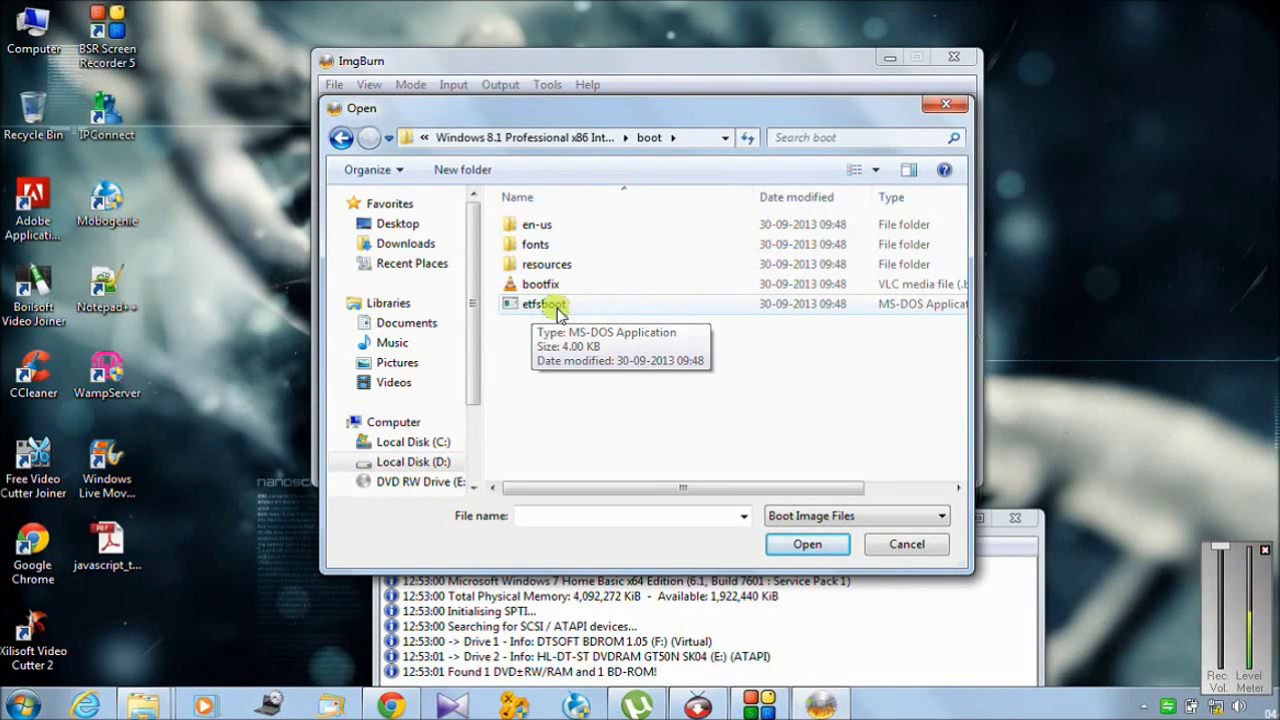
pyautogui.click(929, 520)
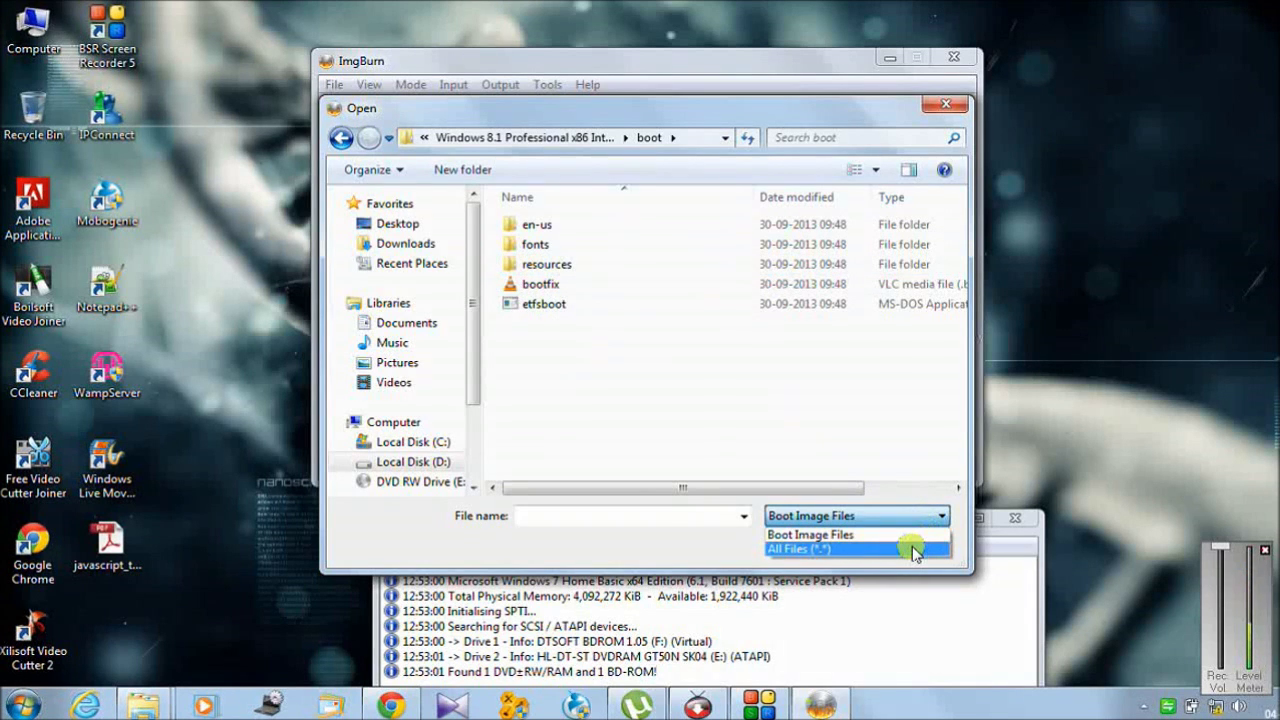
pyautogui.click(913, 550)
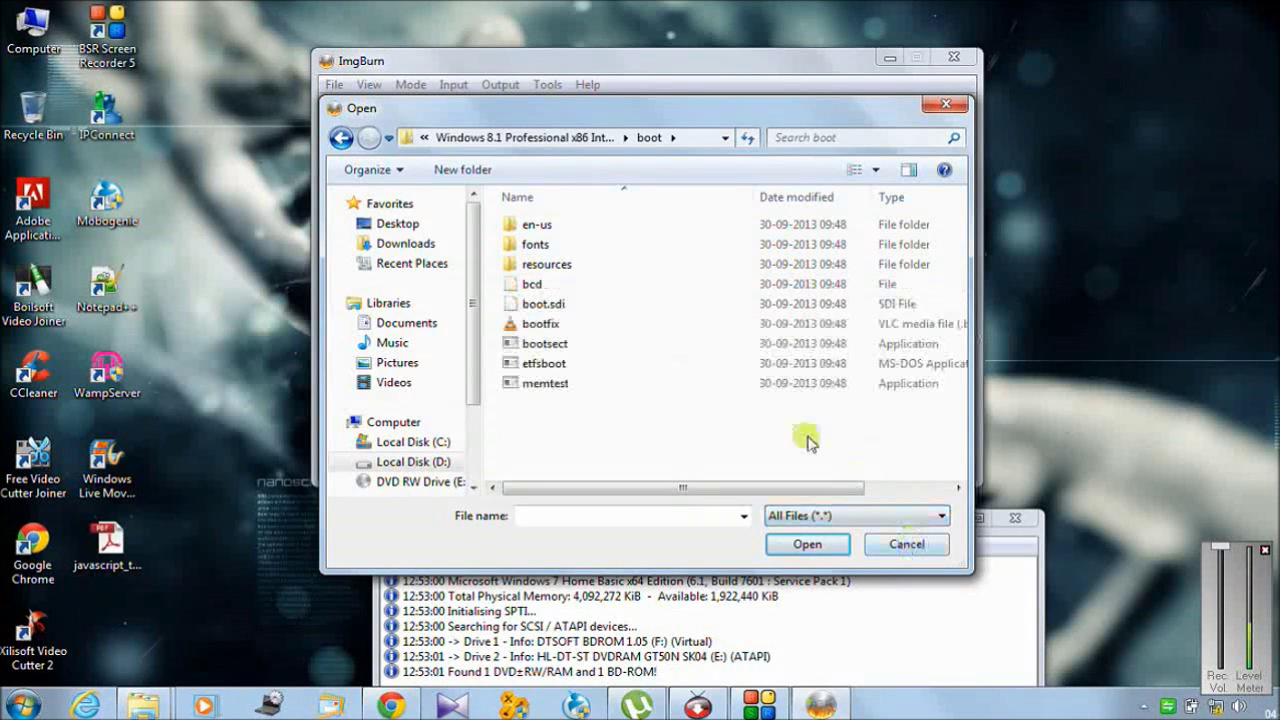
pyautogui.click(578, 367)
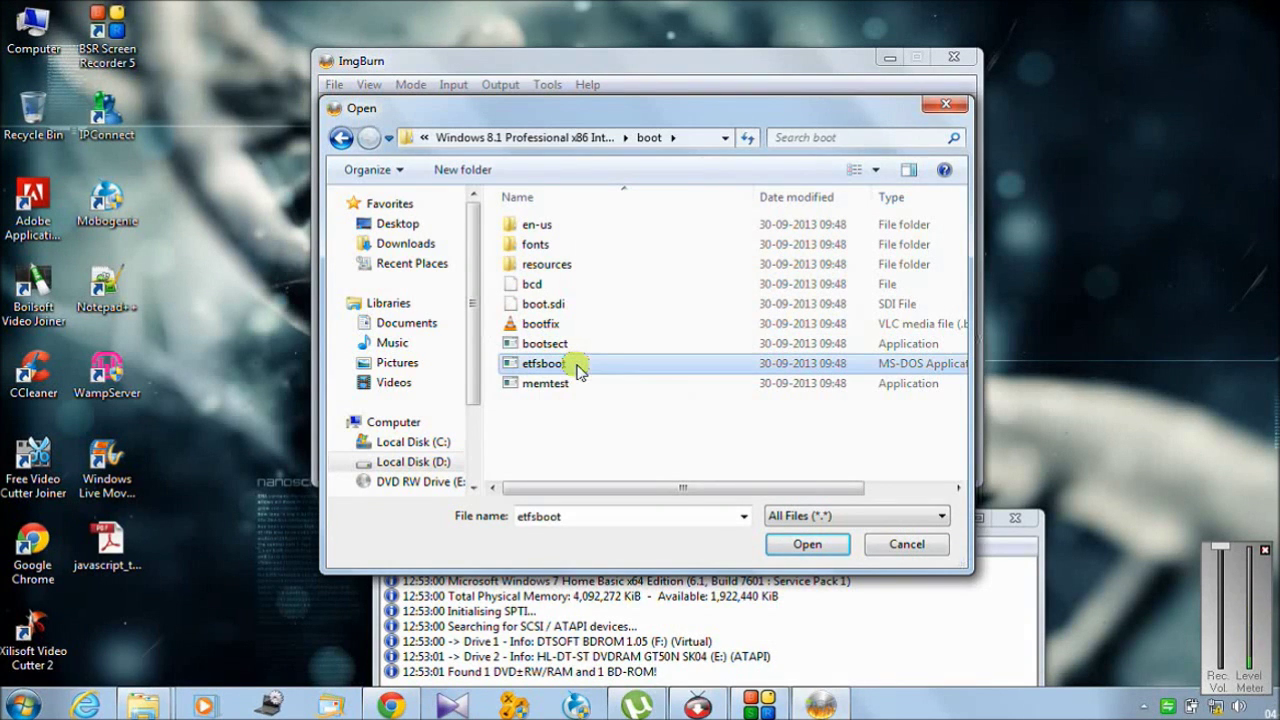
pyautogui.click(805, 544)
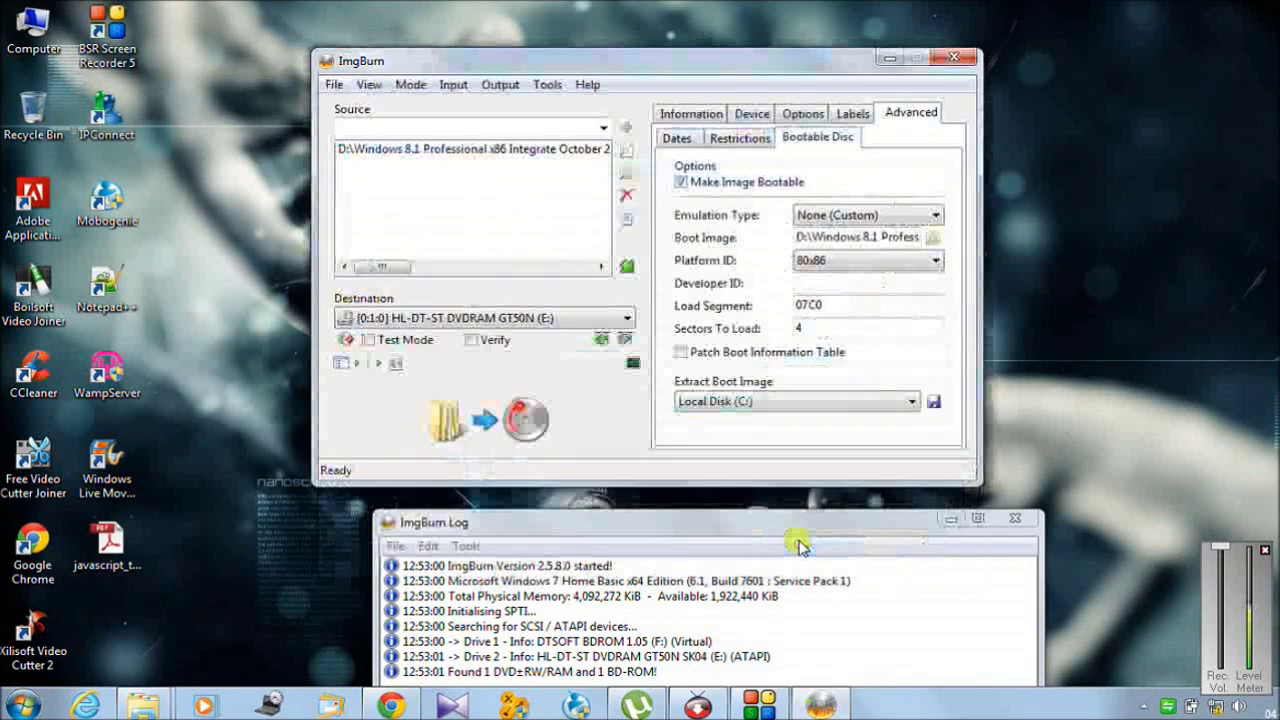
# - Keep Platform ID 80x86, set Developer ID to Microsoft Corporation, and leave Load Segment at 07C0
pyautogui.click(883, 262)
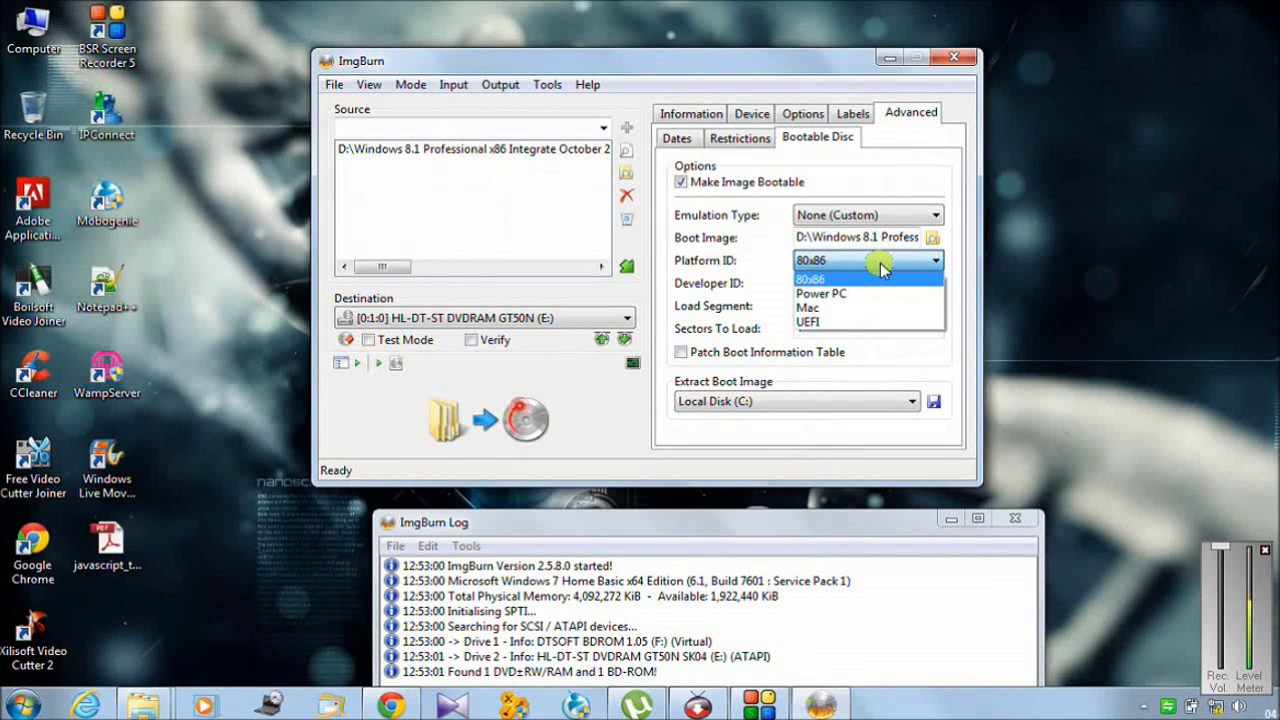
pyautogui.click(881, 264)
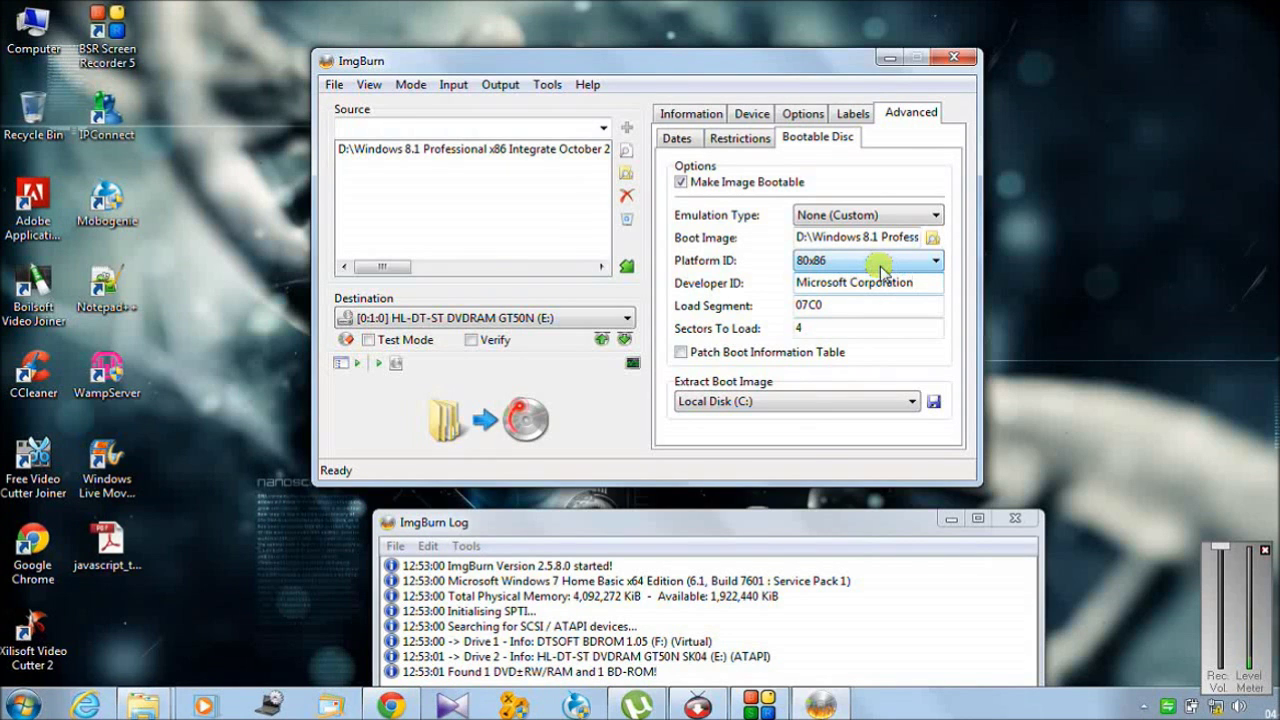
pyautogui.press('Tab')
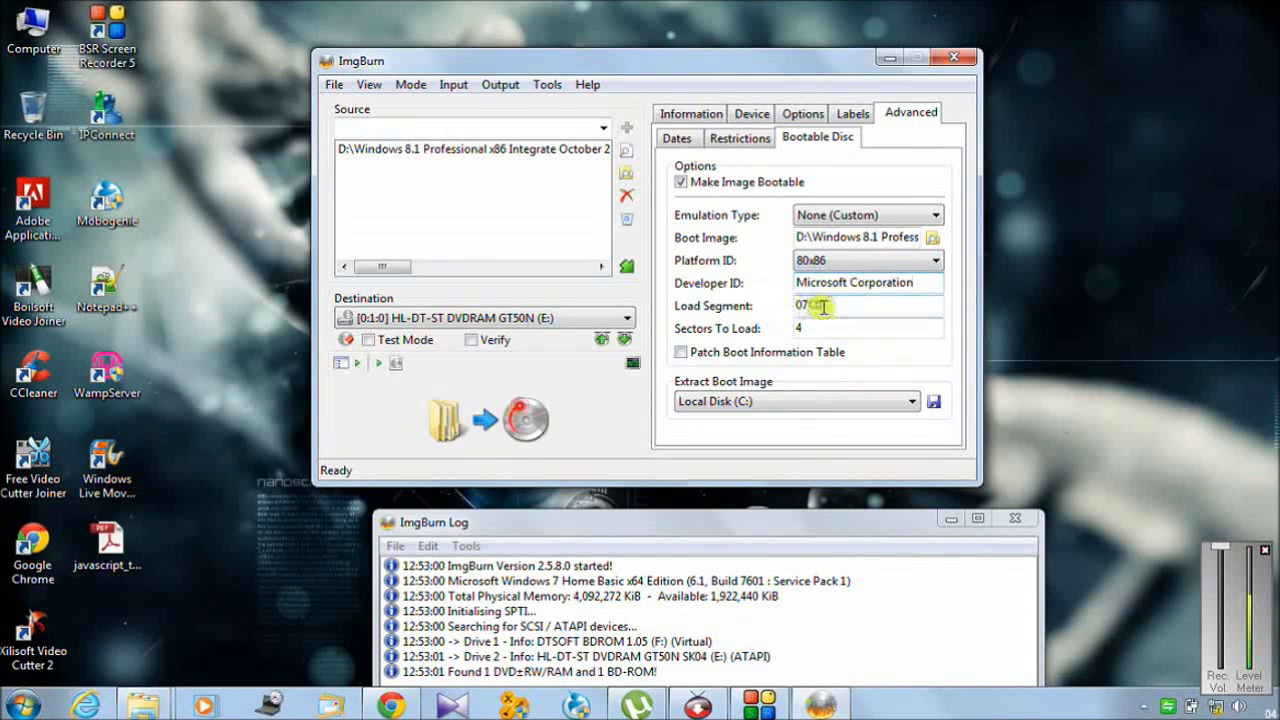
pyautogui.press('Tab')
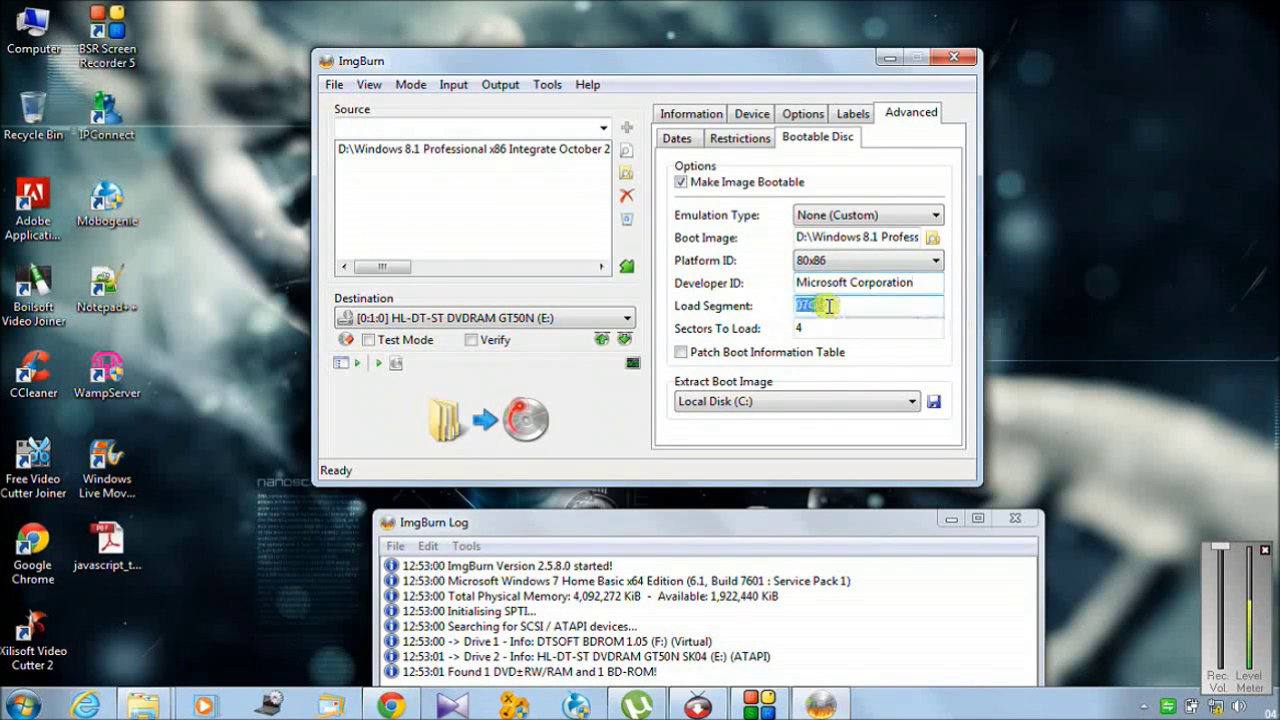
pyautogui.click(798, 310)
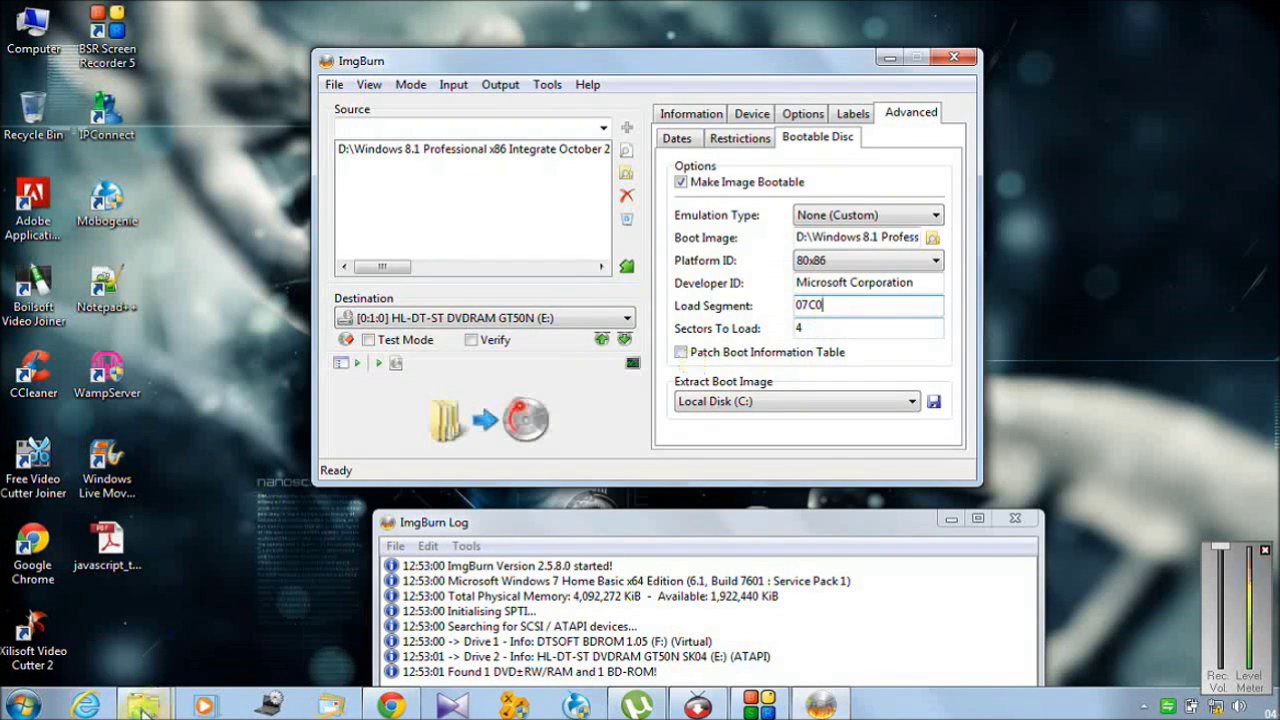
# - Compare the boot folder's files against ImgBurn's boot settings, then change Sectors To Load from 4 to 8
pyautogui.moveTo(143, 705)
pyautogui.click(285, 620)
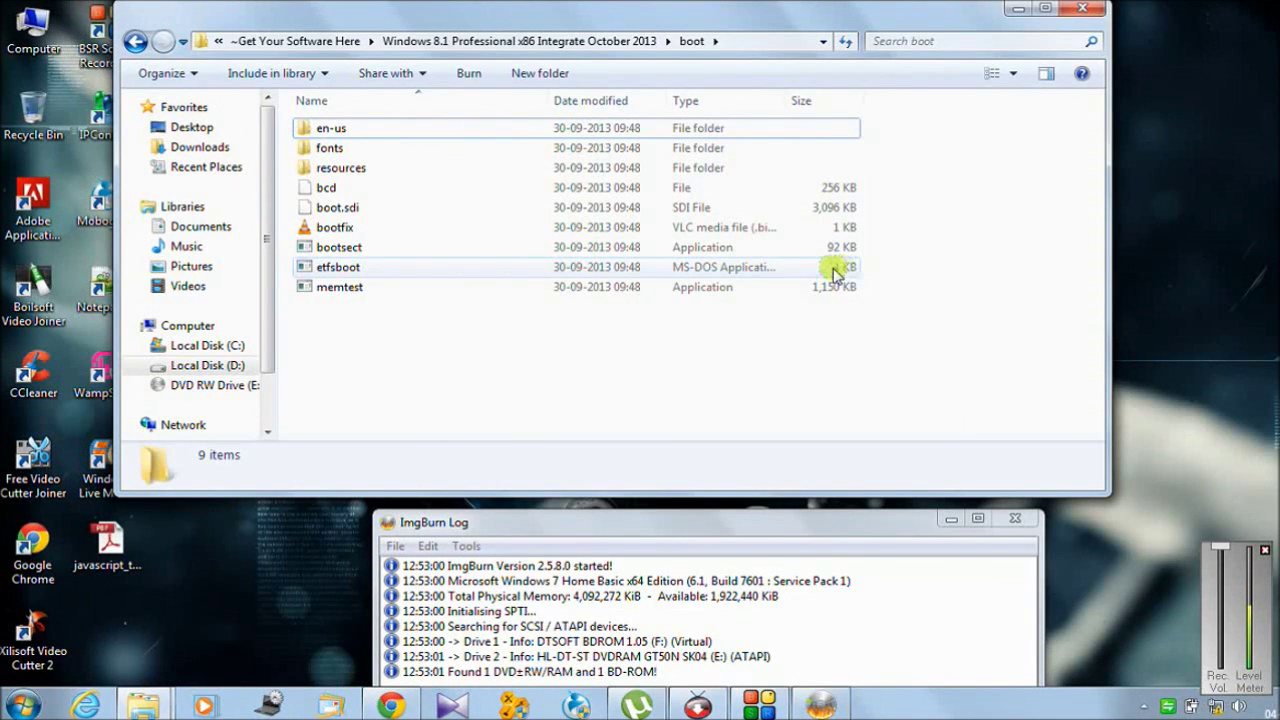
pyautogui.moveTo(952, 19); pyautogui.dragTo(920, 431)
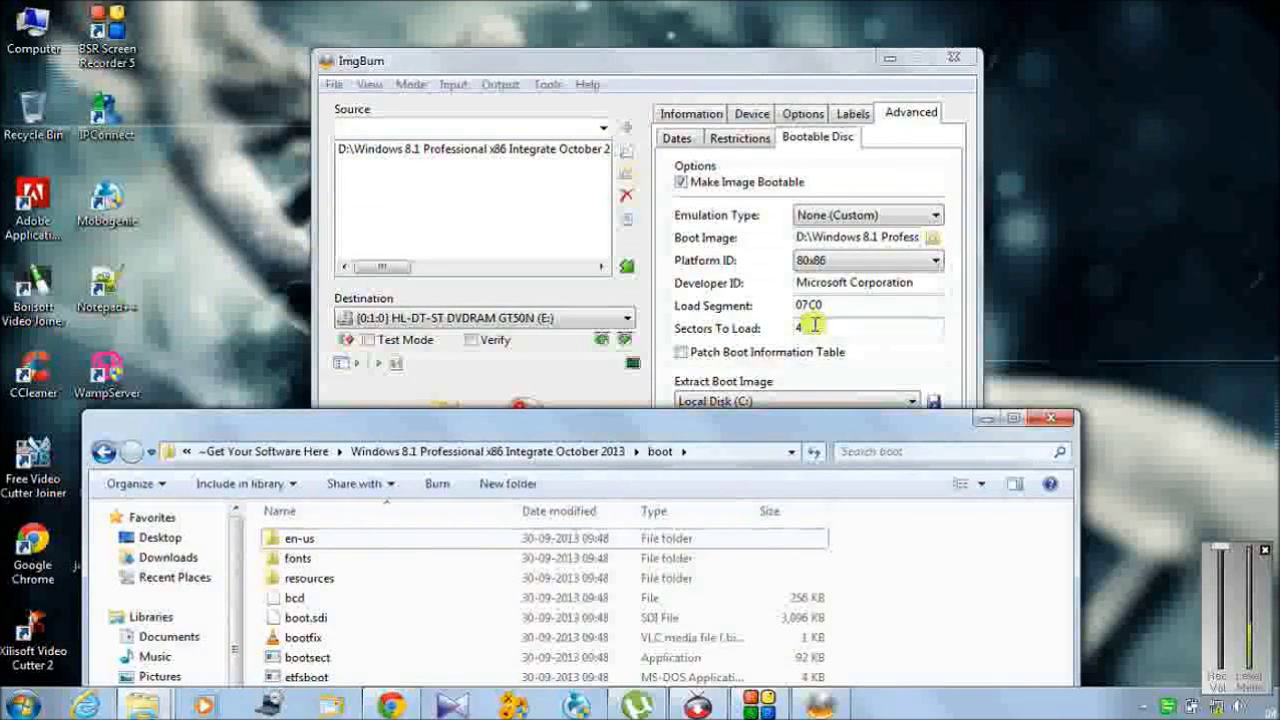
pyautogui.moveTo(815, 428); pyautogui.dragTo(882, 93)
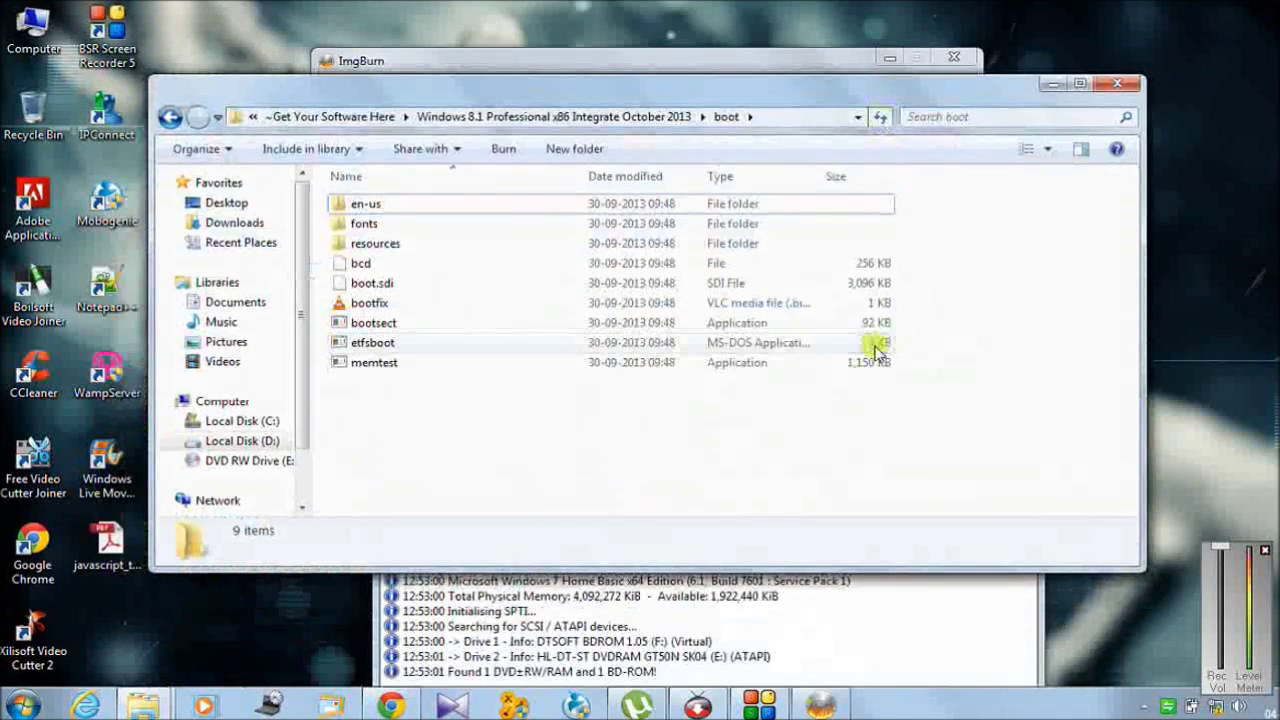
pyautogui.moveTo(966, 86); pyautogui.dragTo(973, 418)
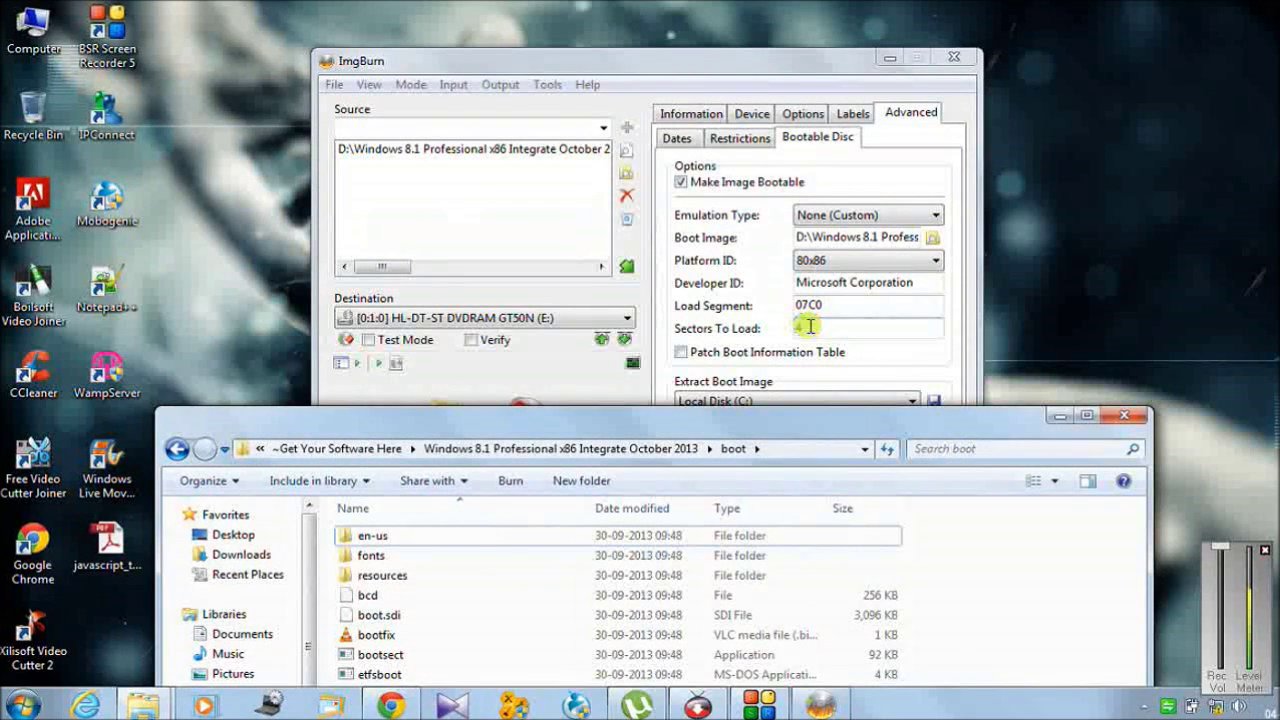
pyautogui.moveTo(825, 418); pyautogui.dragTo(856, 126)
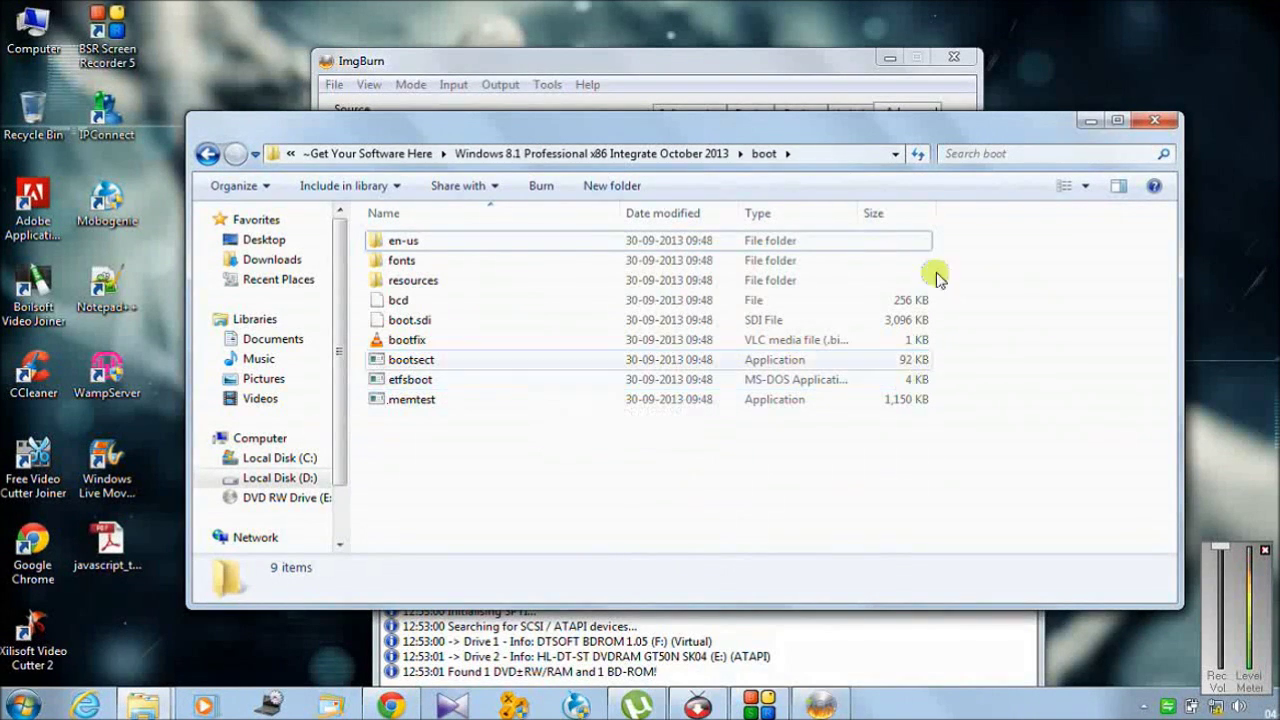
pyautogui.moveTo(934, 120); pyautogui.dragTo(820, 470)
pyautogui.click(821, 330)
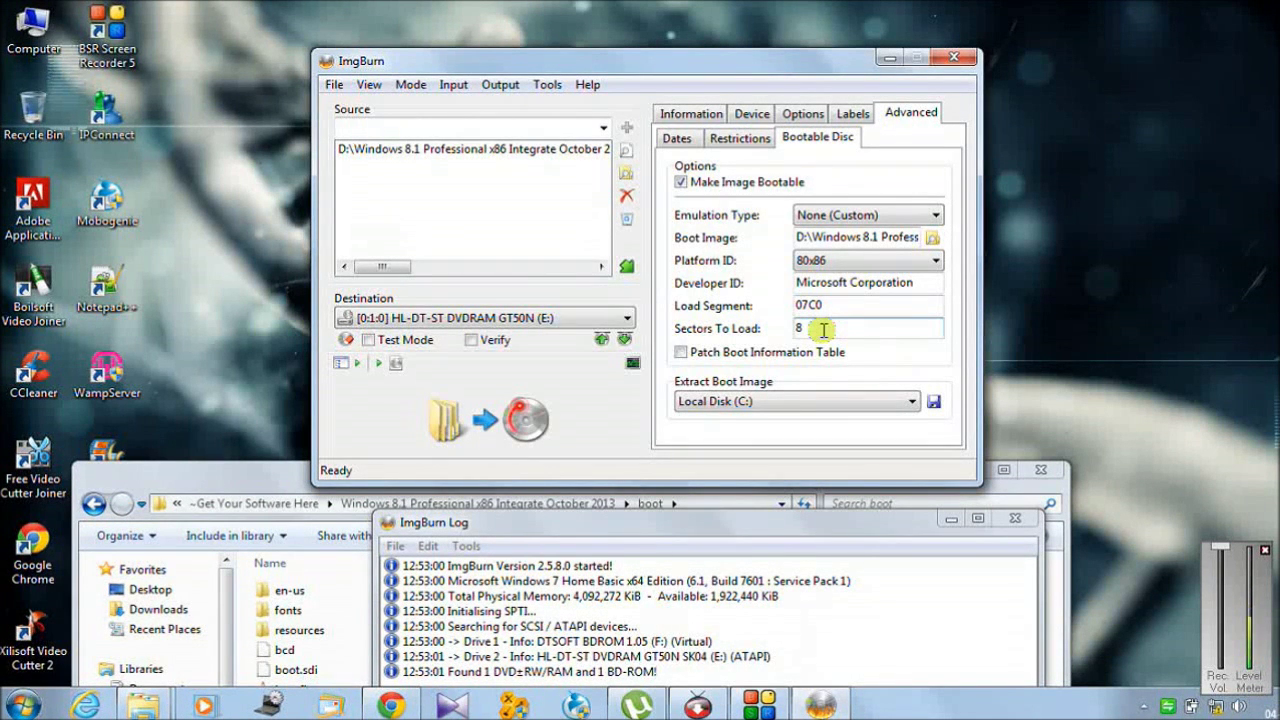
pyautogui.click(686, 398)
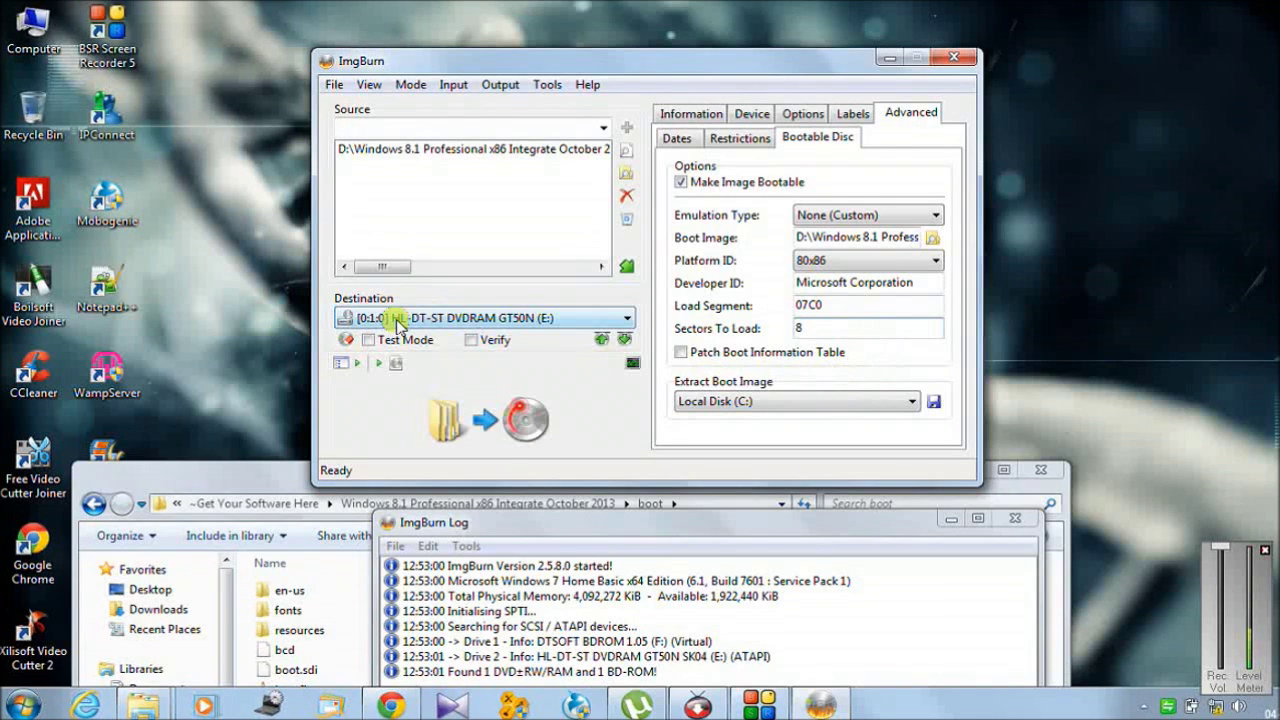
pyautogui.click(490, 319)
pyautogui.click(489, 318)
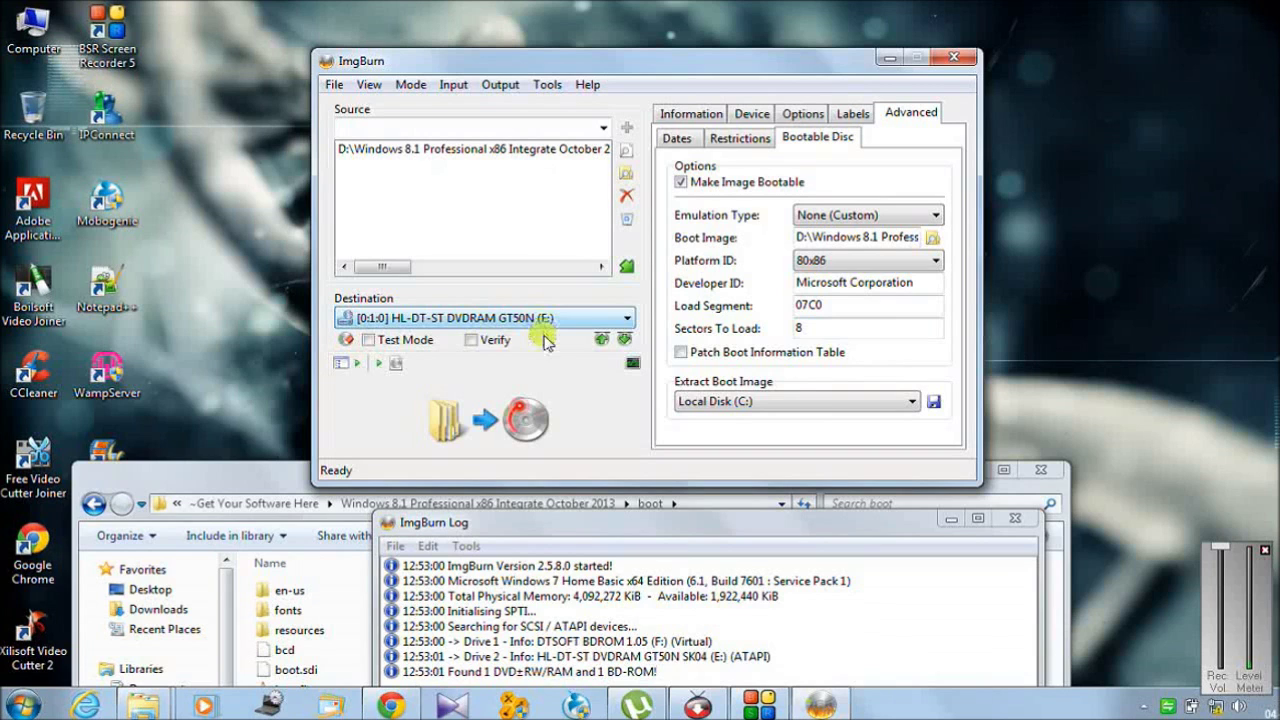
pyautogui.click(479, 341)
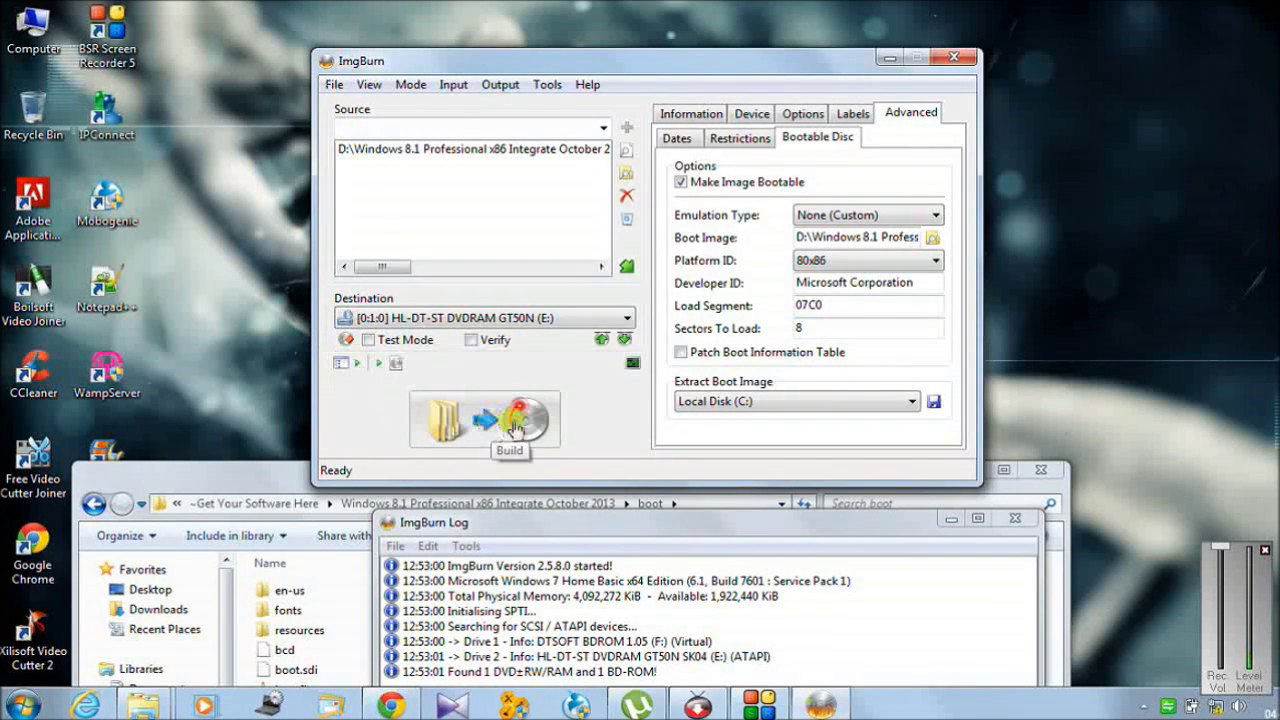
pyautogui.click(849, 405)
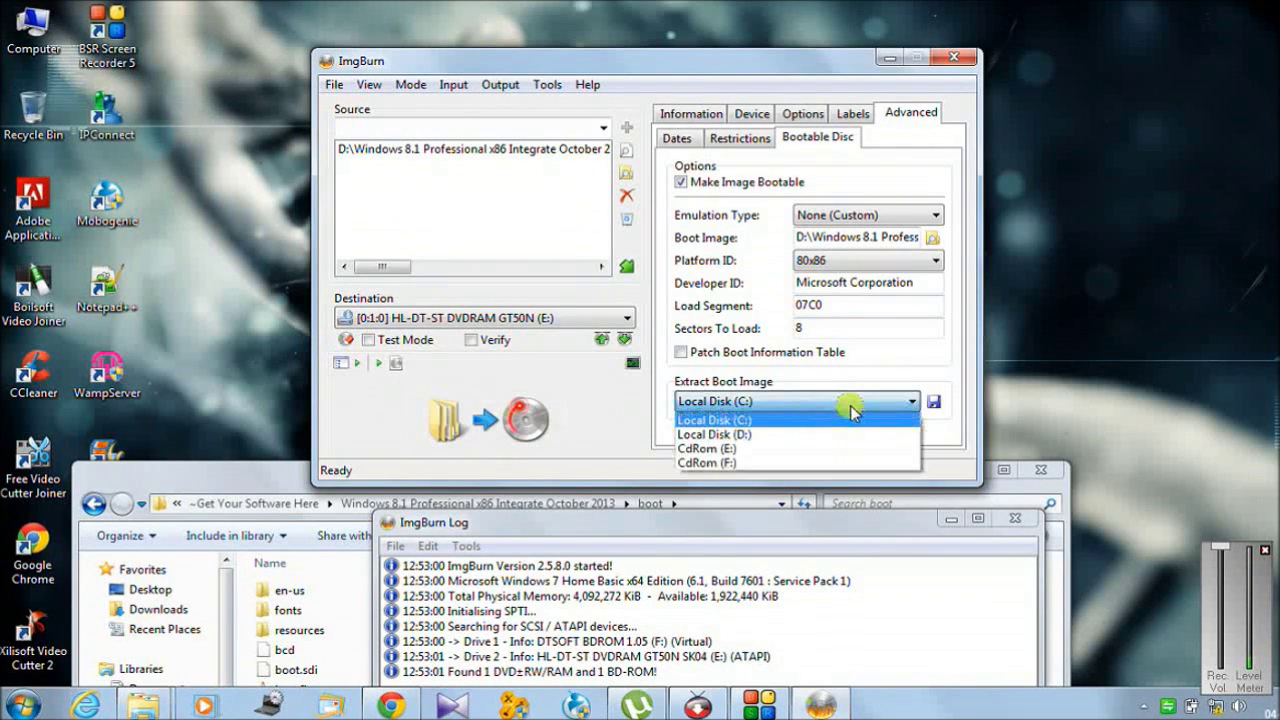
pyautogui.click(850, 406)
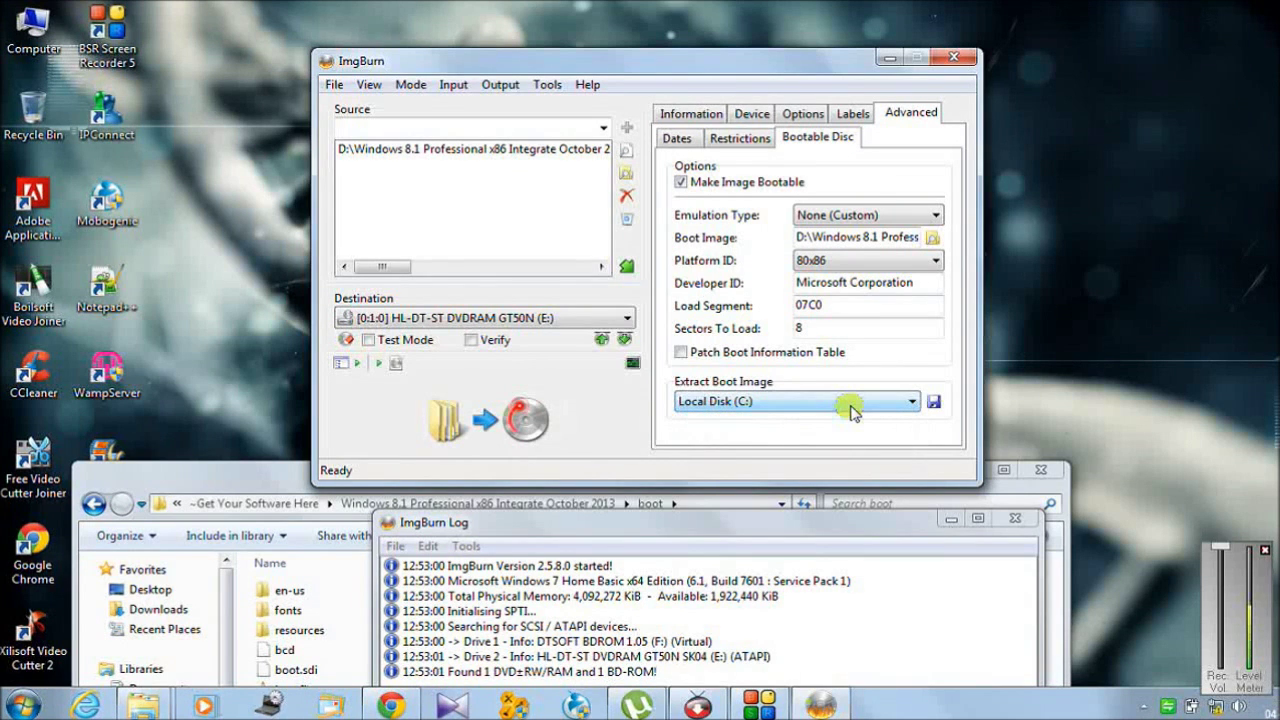
pyautogui.click(823, 136)
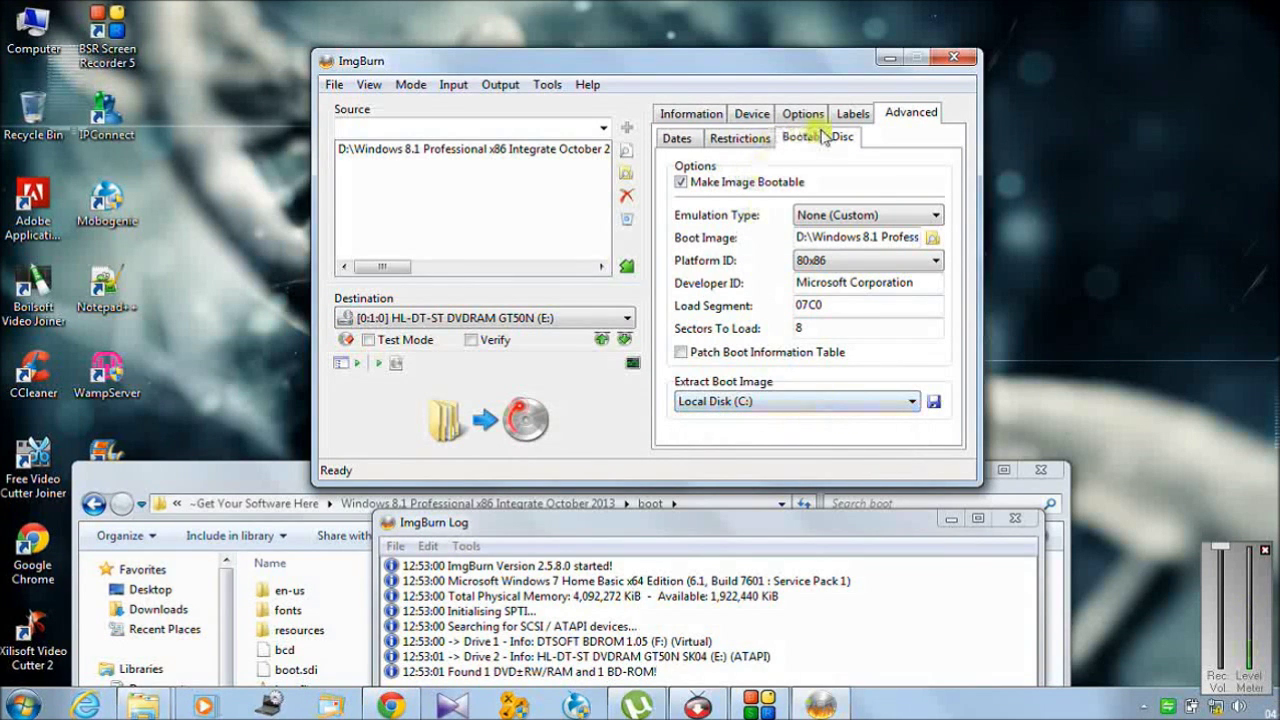
# - Start the build to drive E:, accepting the suggested volume label and the image summary
pyautogui.click(492, 424)
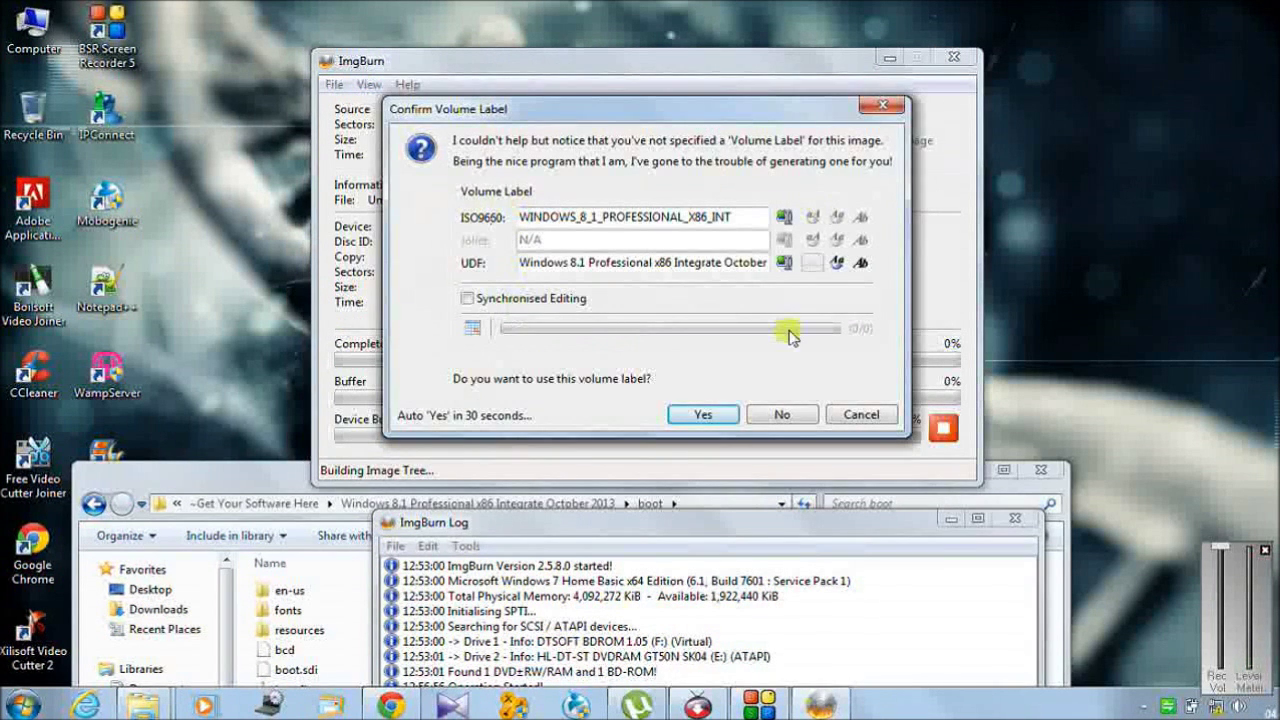
pyautogui.click(697, 416)
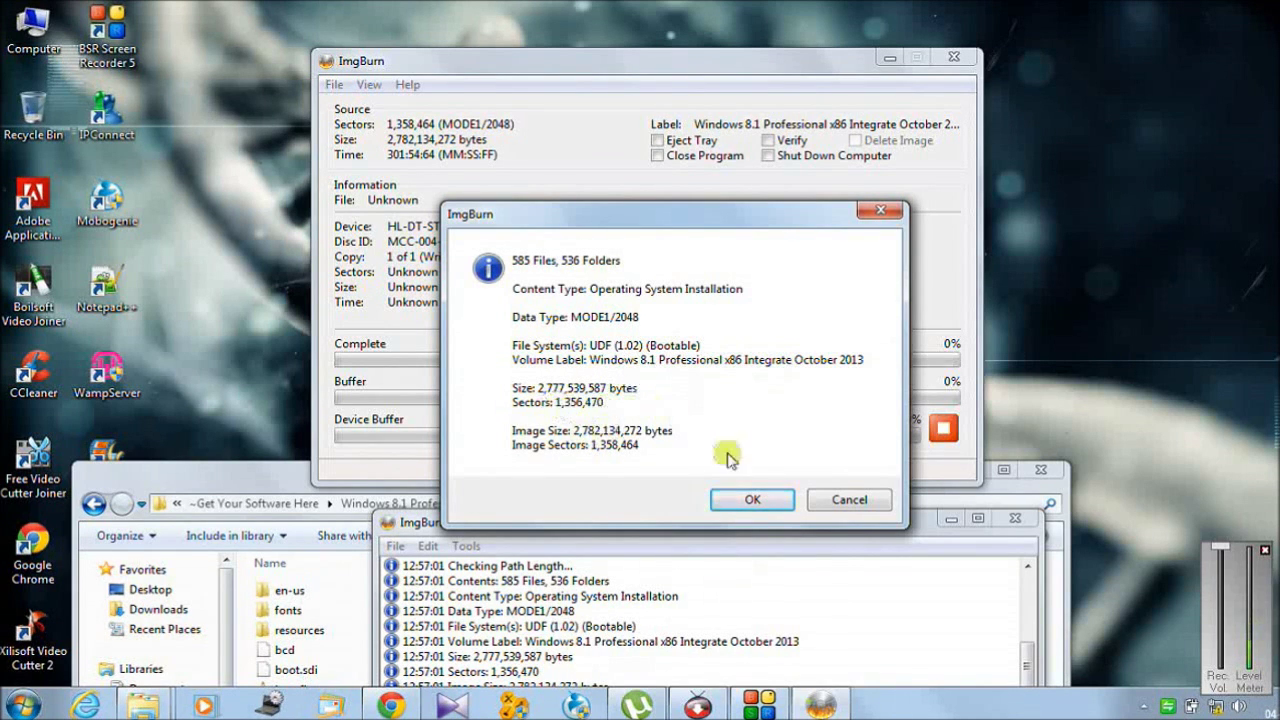
pyautogui.click(748, 500)
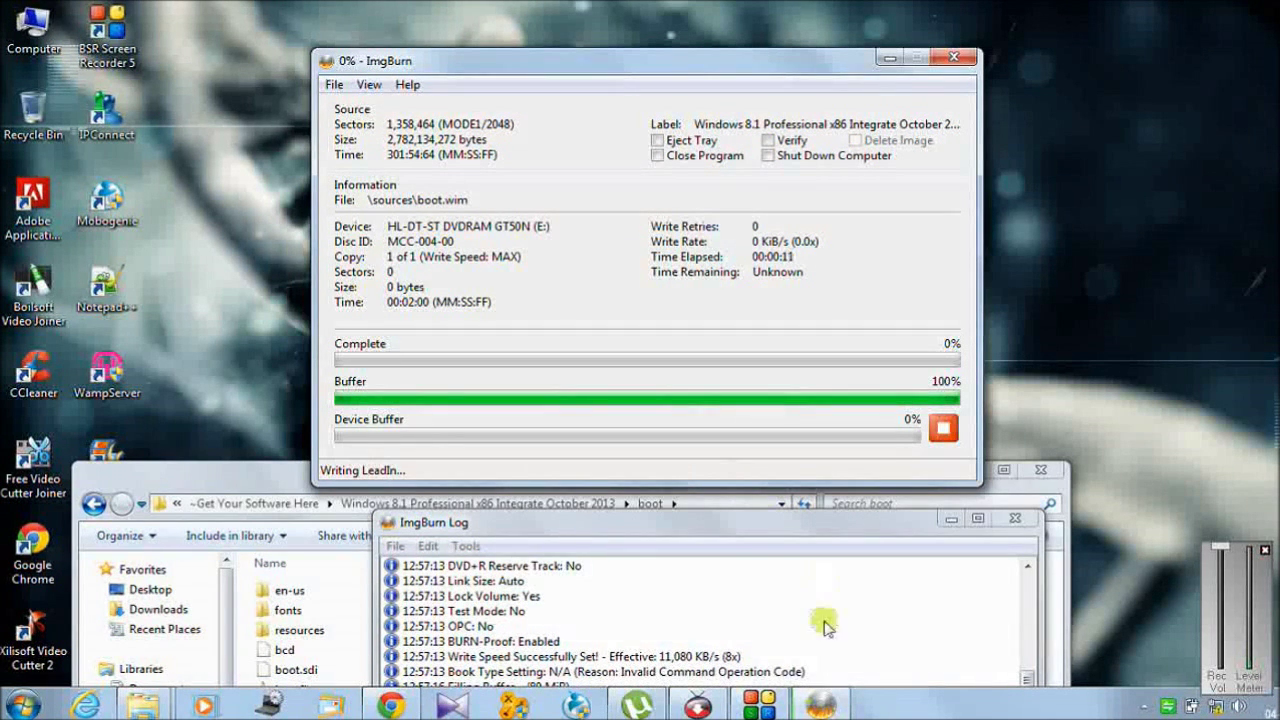
# - Move the burn progress window to the centre and wait until writing reaches 100%
pyautogui.moveTo(760, 705)
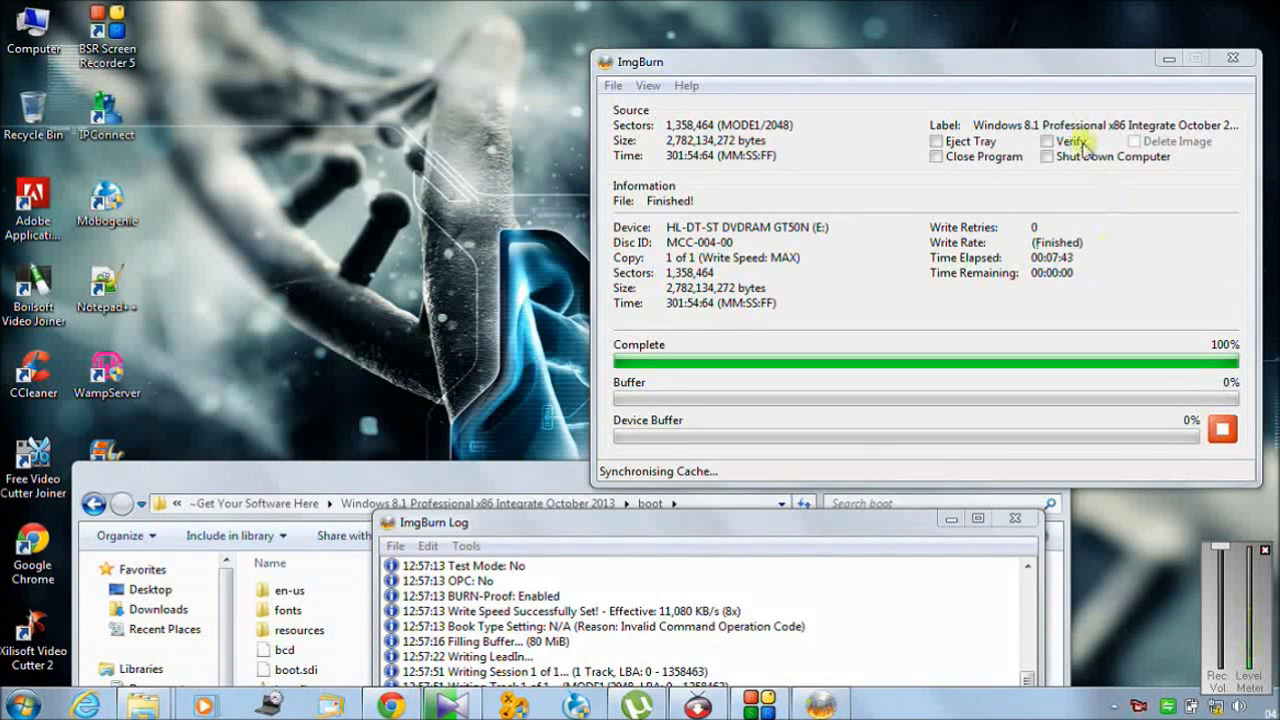
pyautogui.moveTo(1045, 66); pyautogui.dragTo(779, 73)
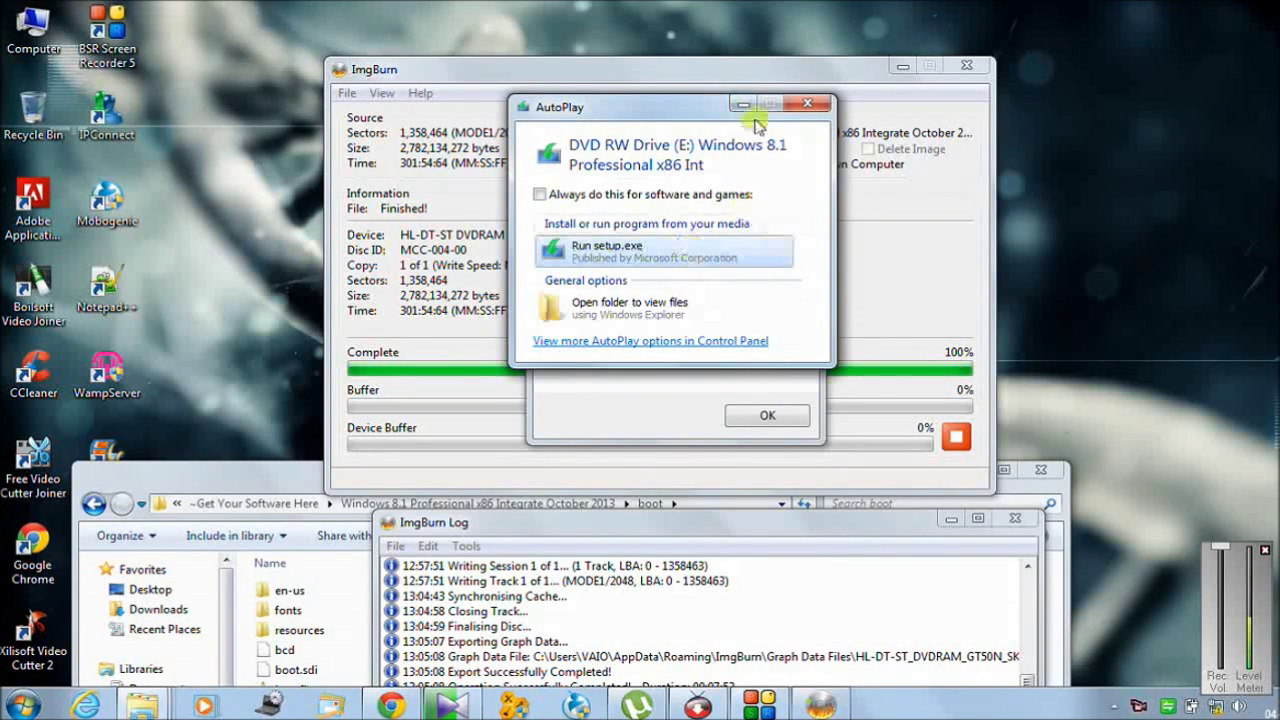
# - Dismiss AutoPlay and the Operation Successfully Completed message, close ImgBurn, then close the boot folder window
pyautogui.click(806, 104)
pyautogui.click(767, 417)
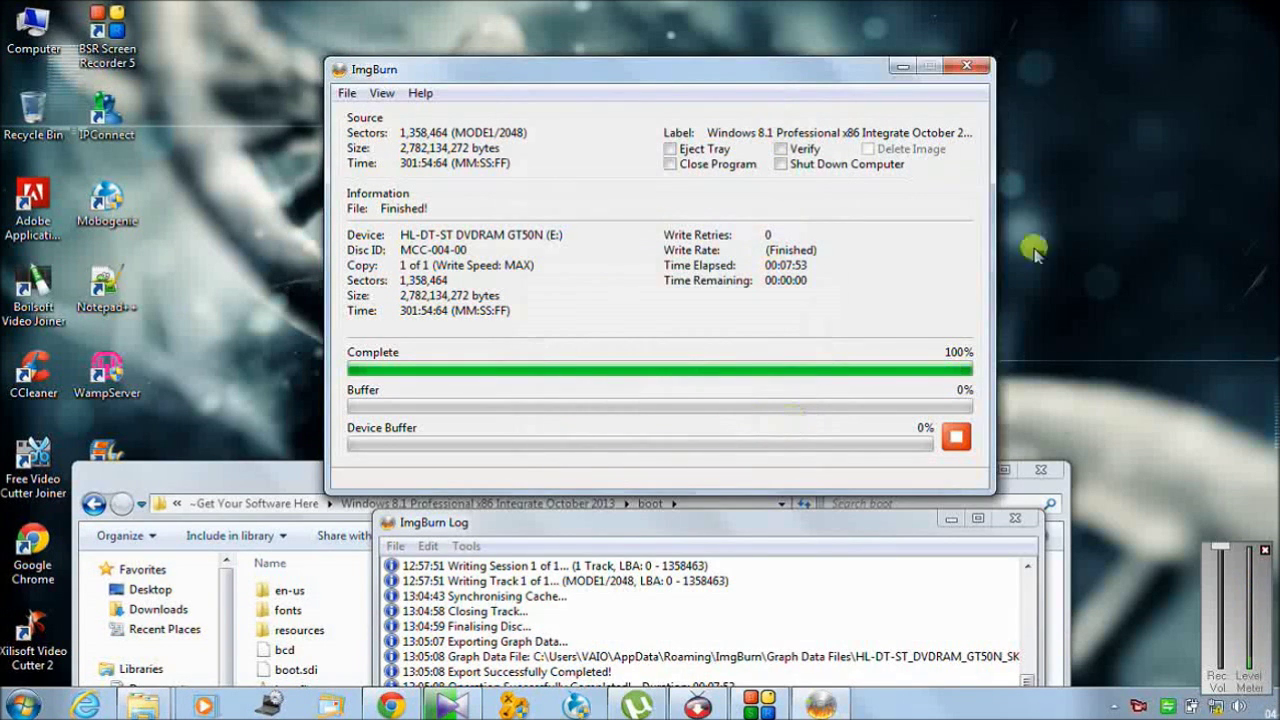
pyautogui.click(969, 72)
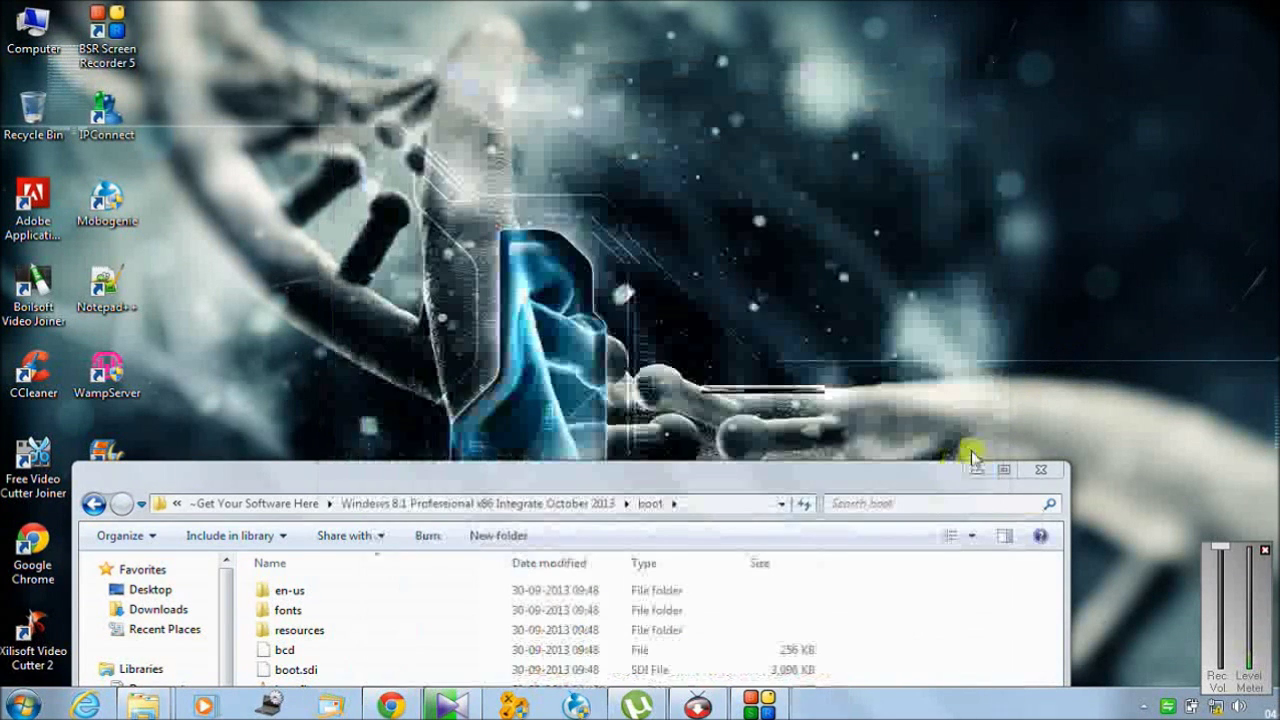
pyautogui.moveTo(856, 465); pyautogui.dragTo(1057, 177)
pyautogui.click(1057, 177)
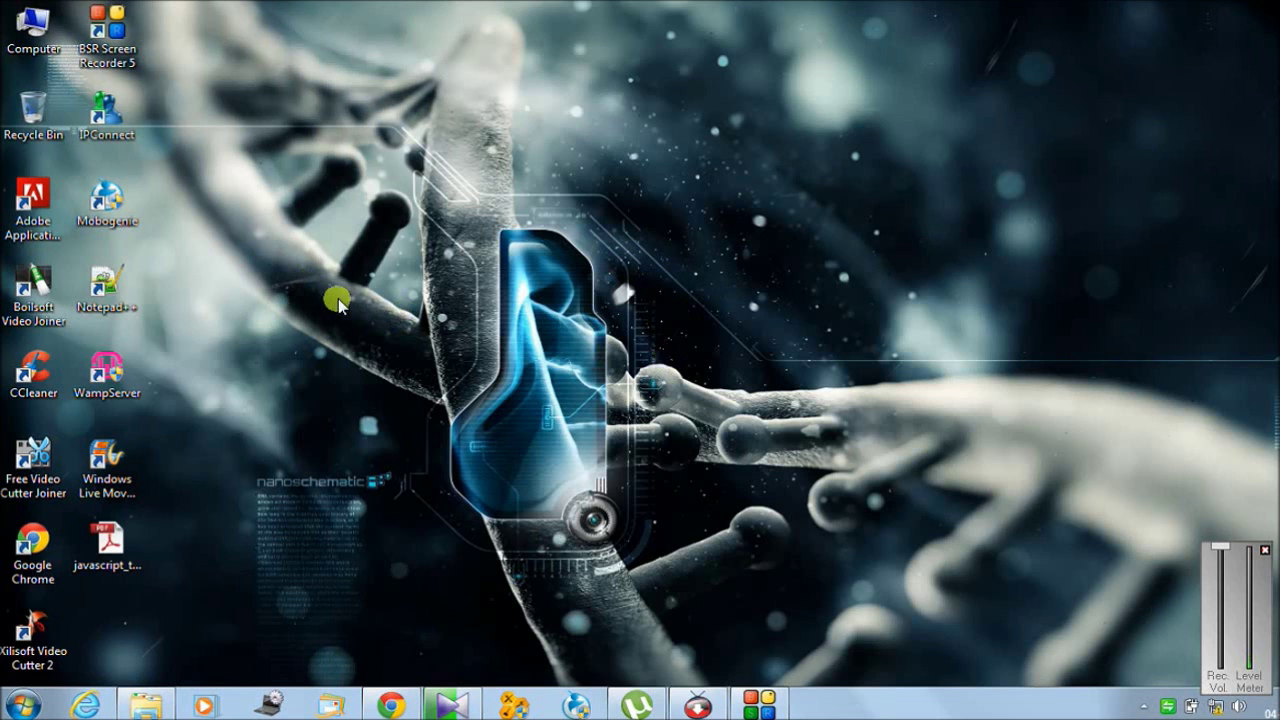
# - Check the drives in Computer, minimise that window, and close the AutoPlay prompt for drive E:
pyautogui.doubleClick(33, 30)
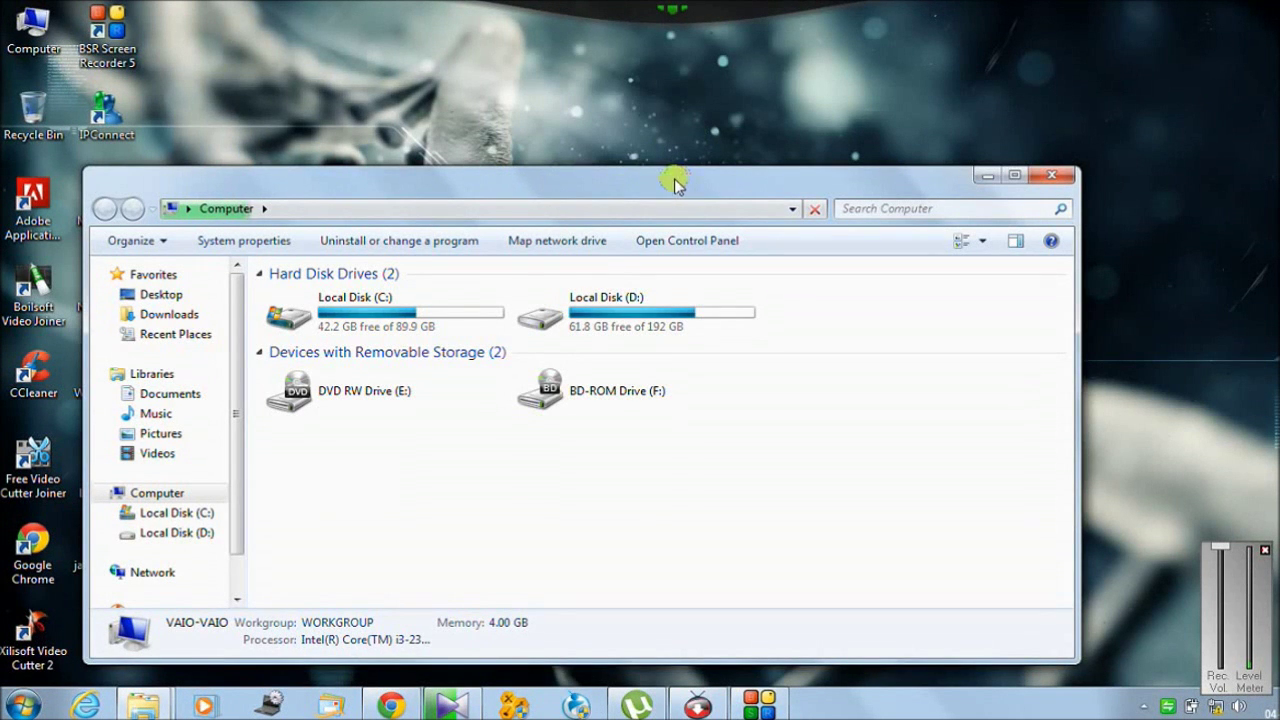
pyautogui.moveTo(675, 183); pyautogui.dragTo(734, 83)
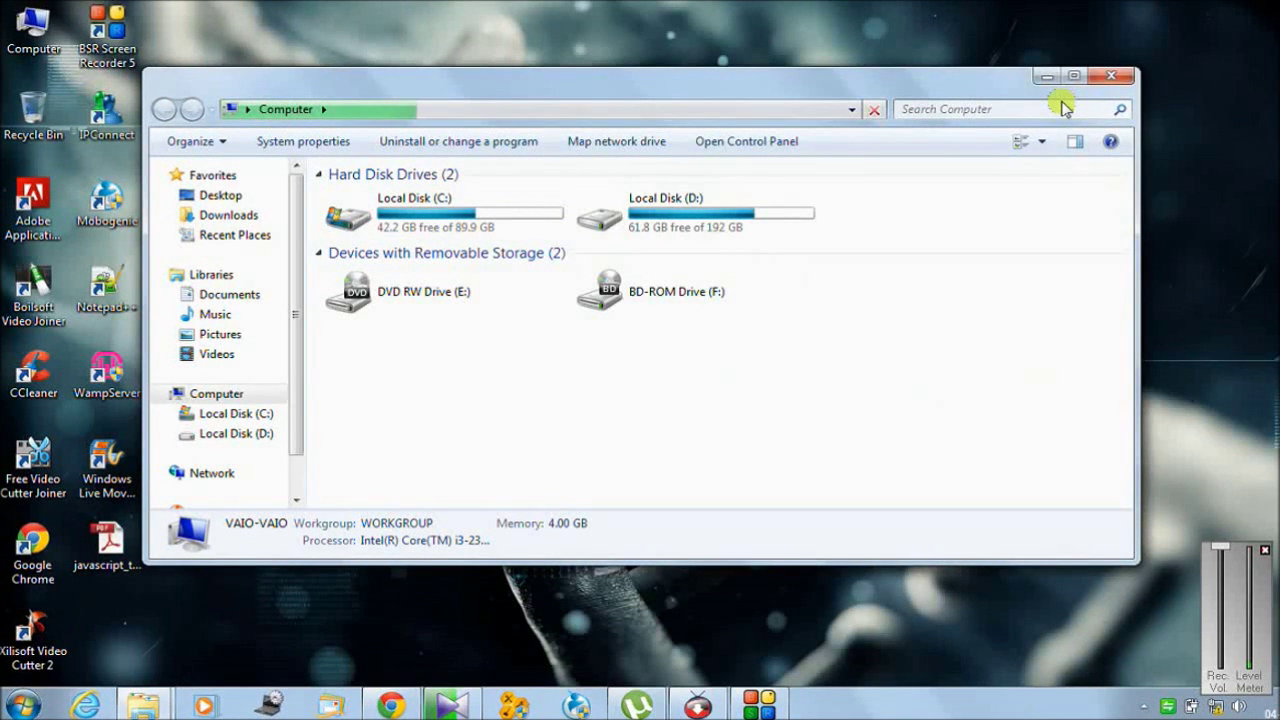
pyautogui.click(1048, 79)
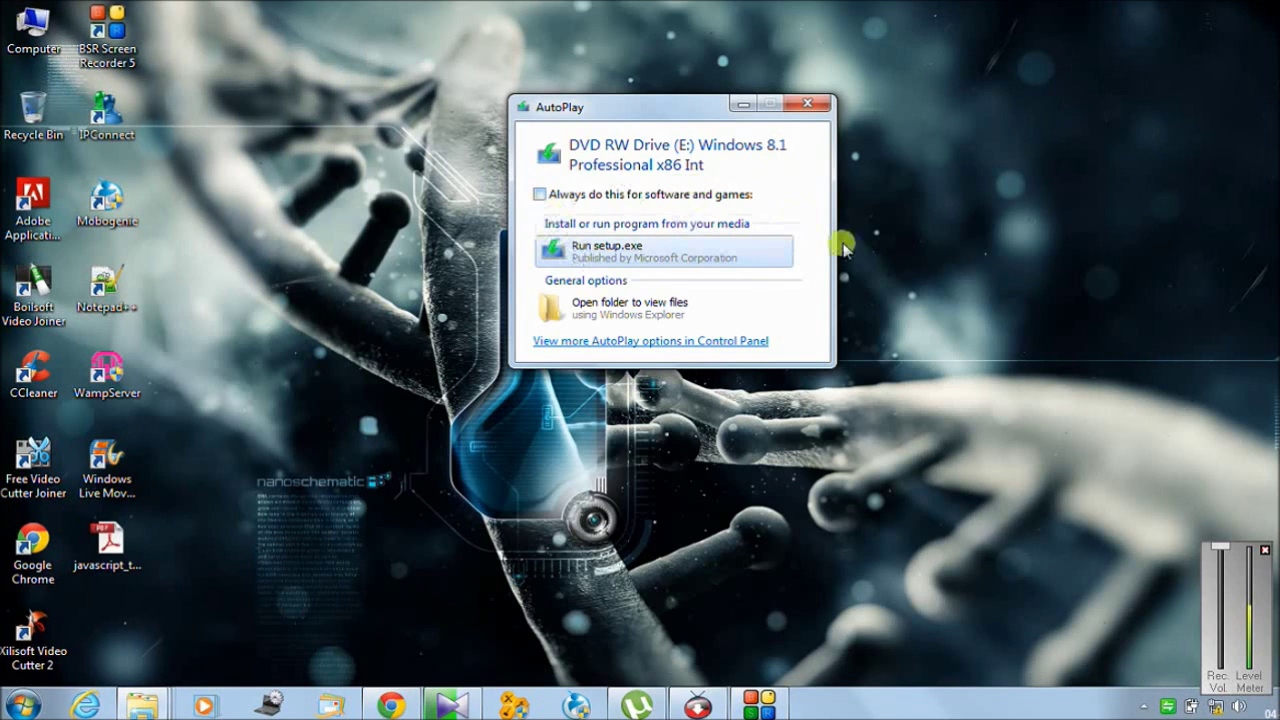
pyautogui.click(815, 105)
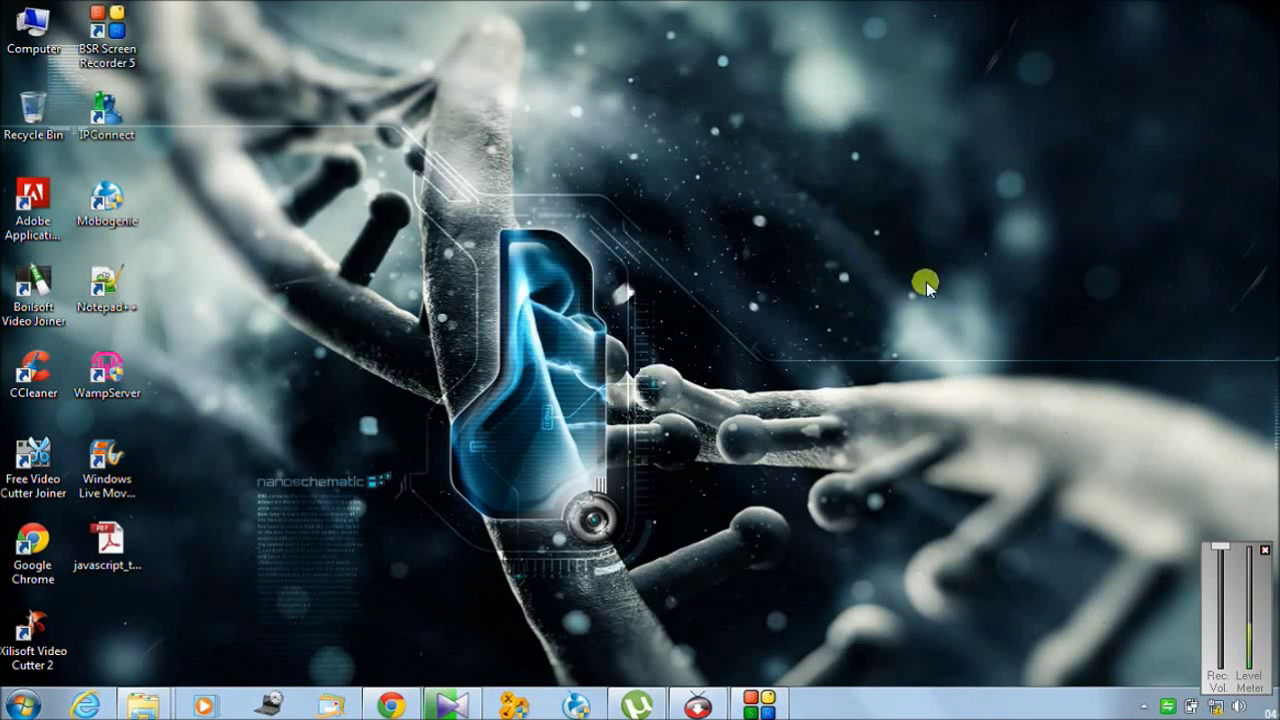